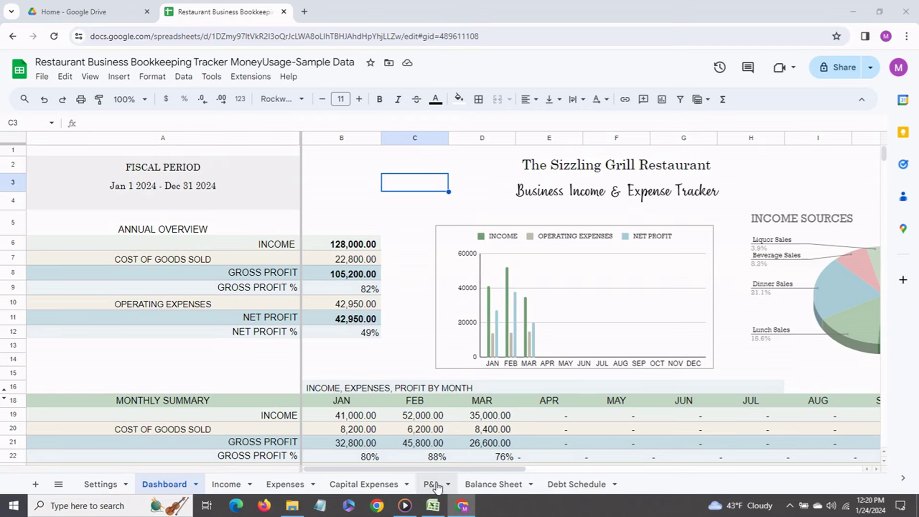
- View the tracker's Settings and Dashboard sheets, then the Income sheet
{"action": "key", "text": "ctrl+Page_Up"}
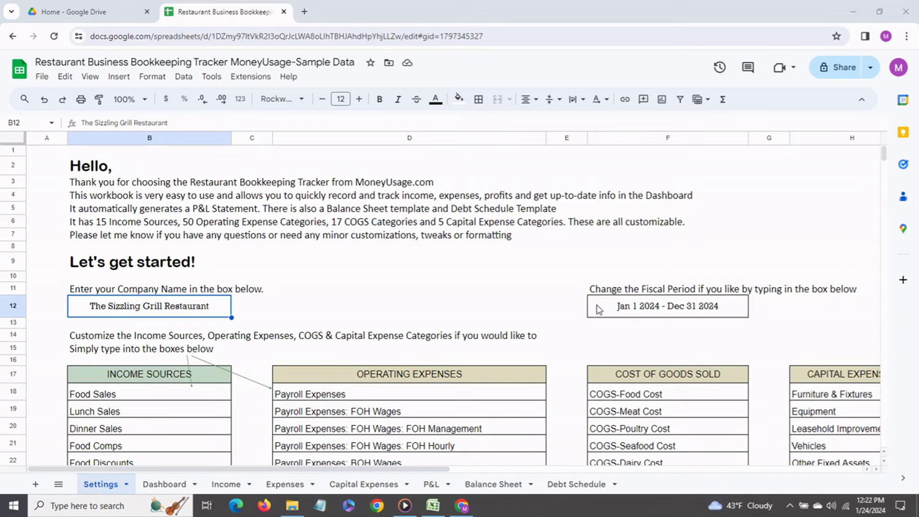
{"action": "left_click", "coordinate": [164, 484]}
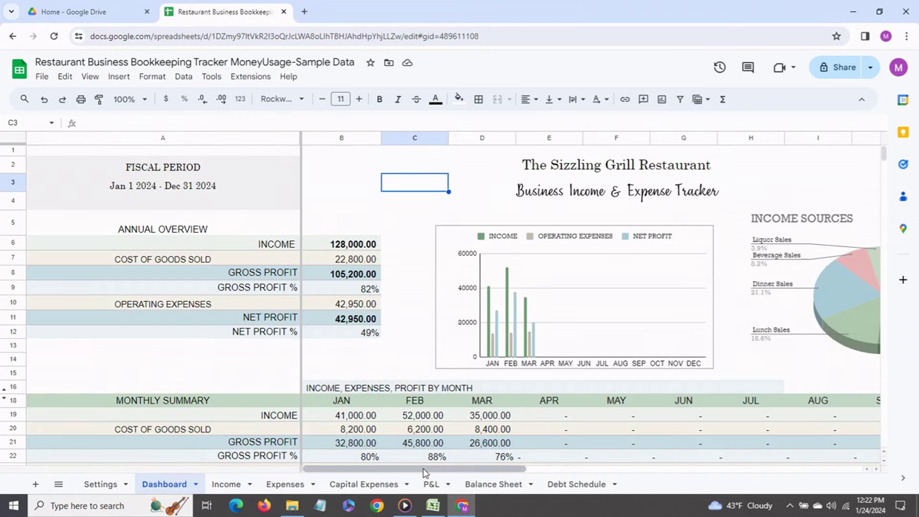
{"action": "left_click_drag", "start_coordinate": [424, 475], "coordinate": [383, 471]}
{"action": "left_click", "coordinate": [226, 486]}
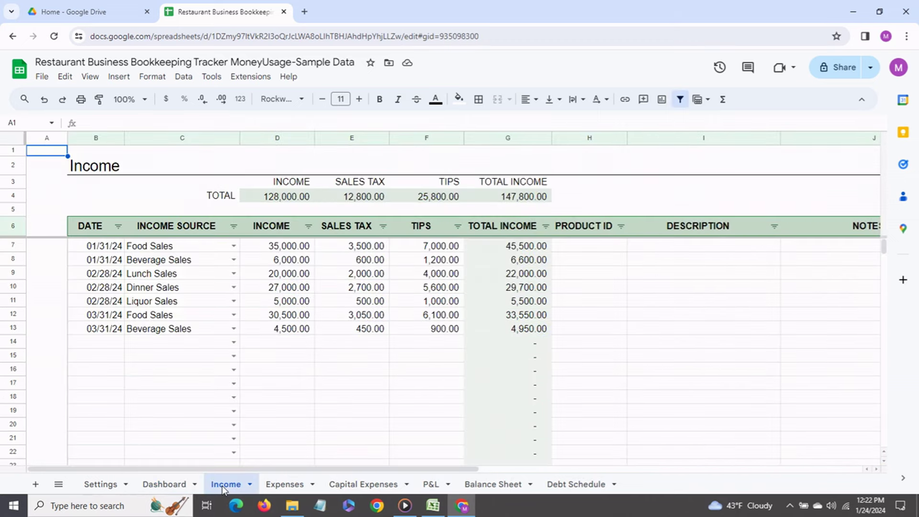
- Browse the Expenses, Capital Expenses, P&L, Balance Sheet and Debt Schedule sheets
{"action": "left_click", "coordinate": [286, 487]}
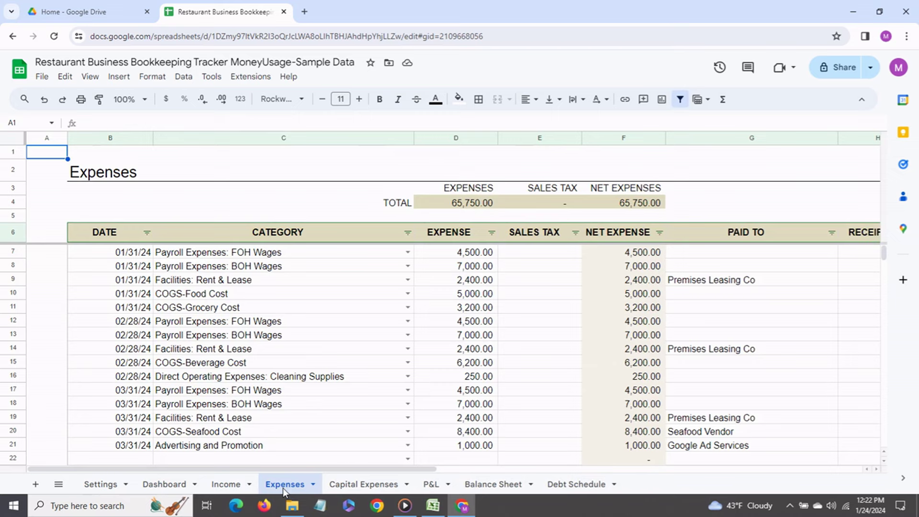
{"action": "left_click", "coordinate": [355, 486]}
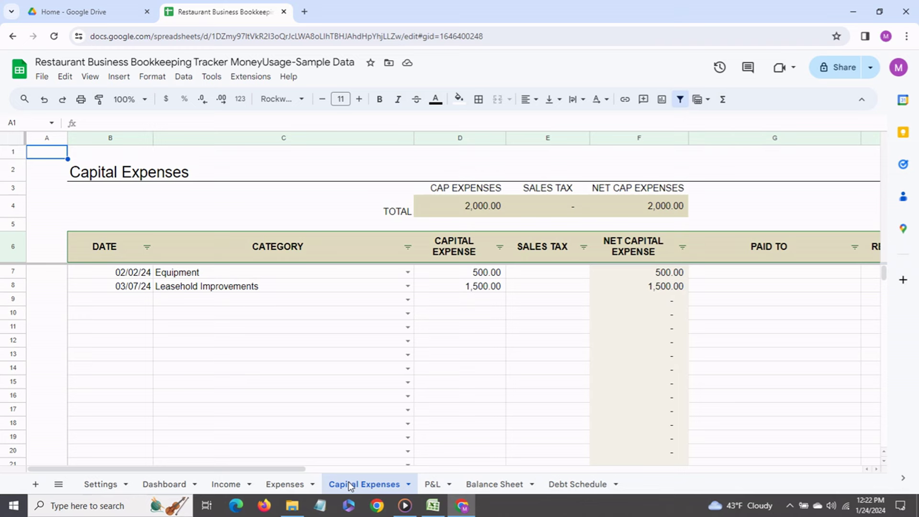
{"action": "left_click", "coordinate": [437, 486]}
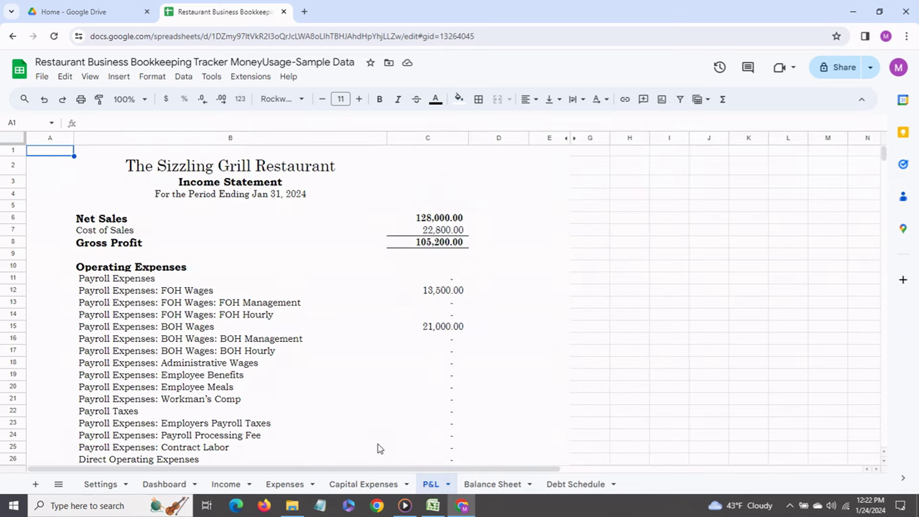
{"action": "left_click", "coordinate": [488, 486]}
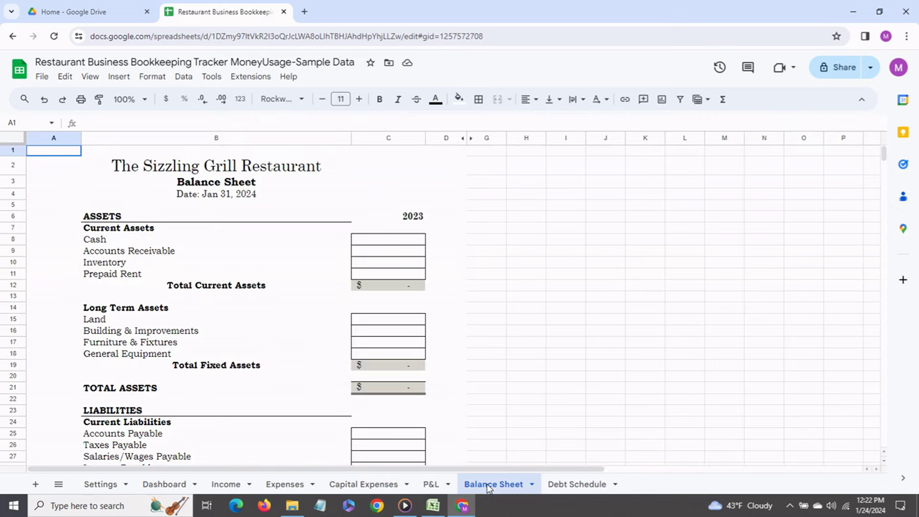
{"action": "left_click", "coordinate": [577, 484]}
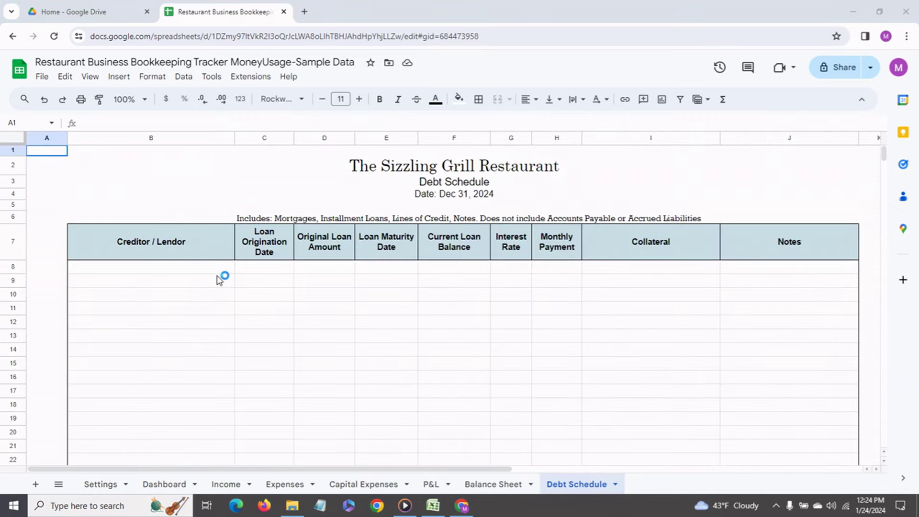
{"action": "left_click", "coordinate": [263, 271]}
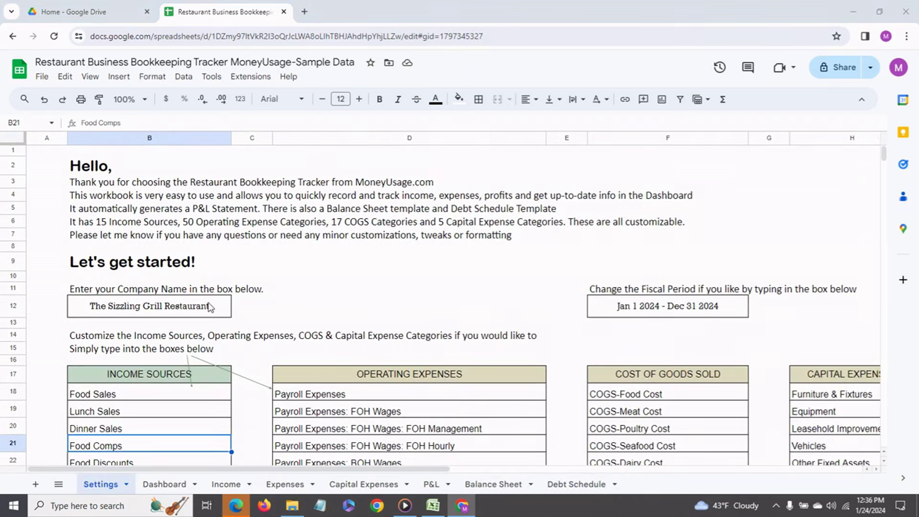
- Check the Settings company name, fiscal period and the four category headers
{"action": "left_click", "coordinate": [207, 309]}
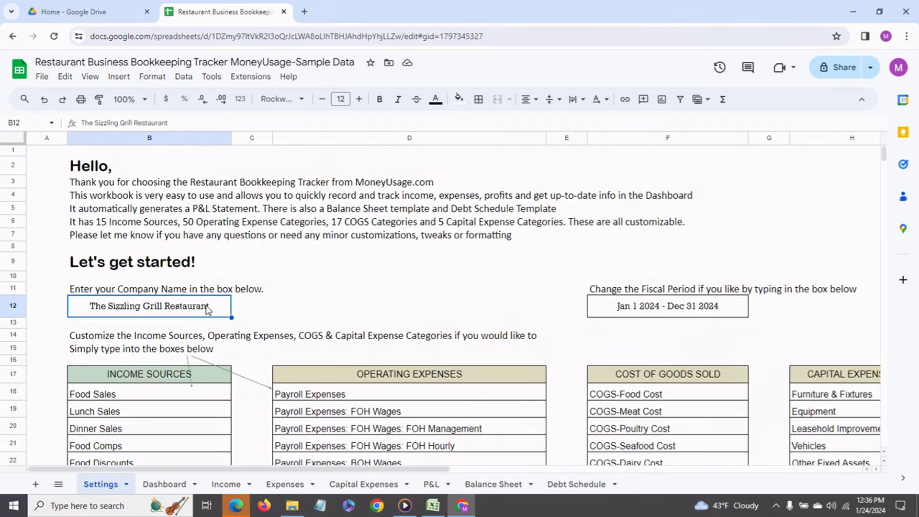
{"action": "left_click", "coordinate": [614, 311]}
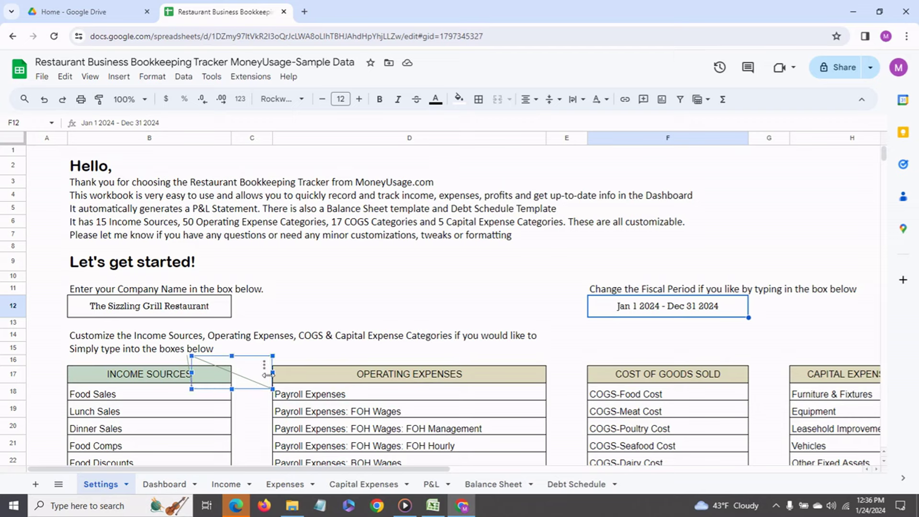
{"action": "left_click", "coordinate": [156, 377]}
{"action": "left_click", "coordinate": [375, 383]}
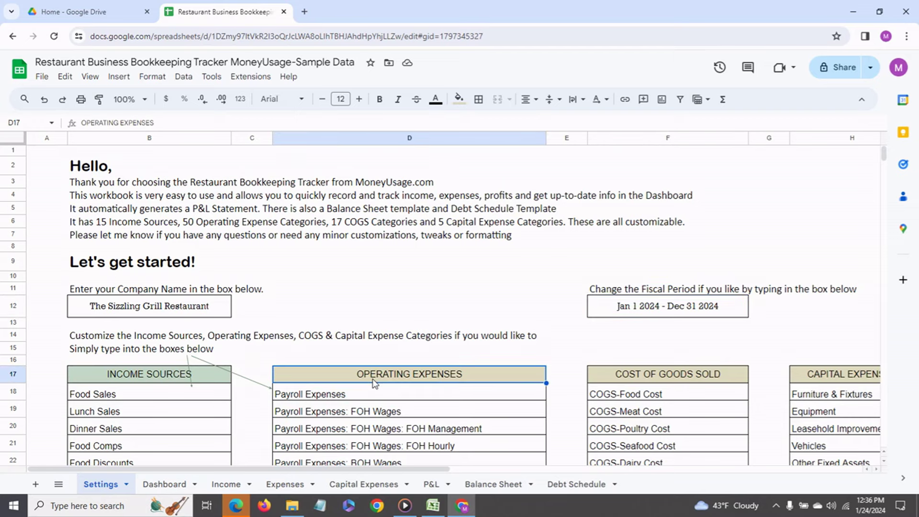
{"action": "left_click", "coordinate": [619, 381]}
{"action": "left_click", "coordinate": [807, 379]}
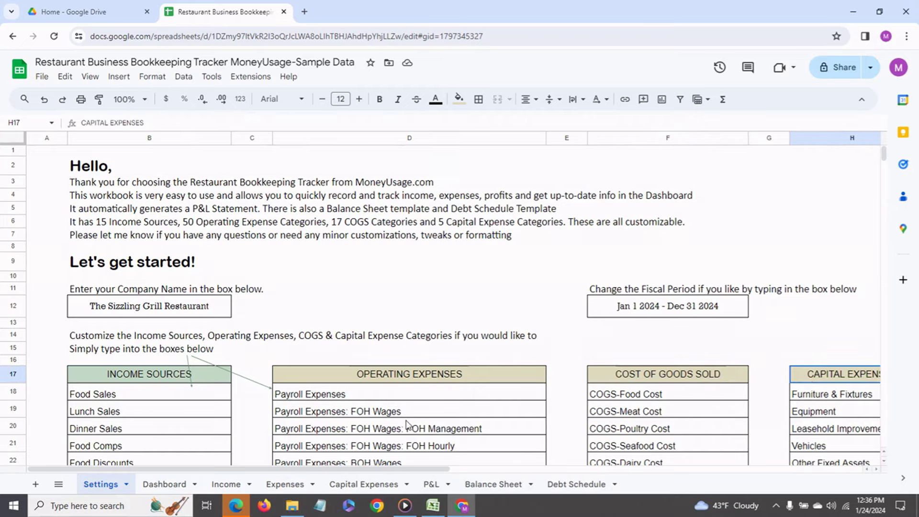
- Rename Catering & Contracts to 'Other Income Source' and go to the Dashboard
{"action": "scroll", "coordinate": [407, 425], "scroll_direction": "down", "scroll_amount": 2}
{"action": "scroll", "coordinate": [405, 421], "scroll_direction": "down", "scroll_amount": 2}
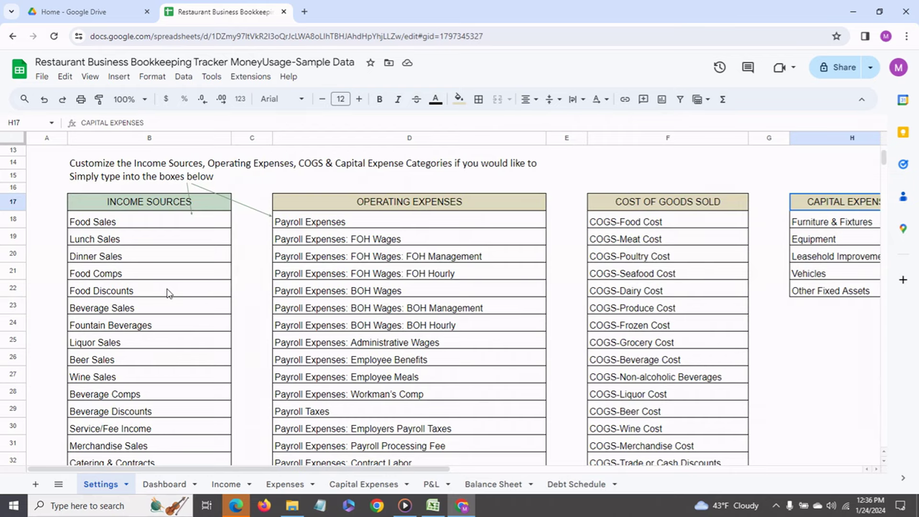
{"action": "scroll", "coordinate": [170, 295], "scroll_direction": "down", "scroll_amount": 1}
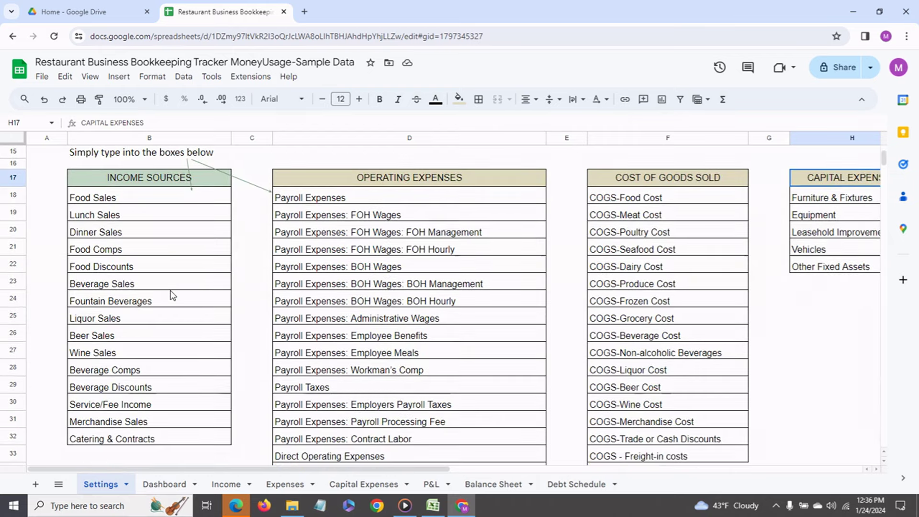
{"action": "left_click", "coordinate": [172, 440]}
{"action": "type", "text": "Other"}
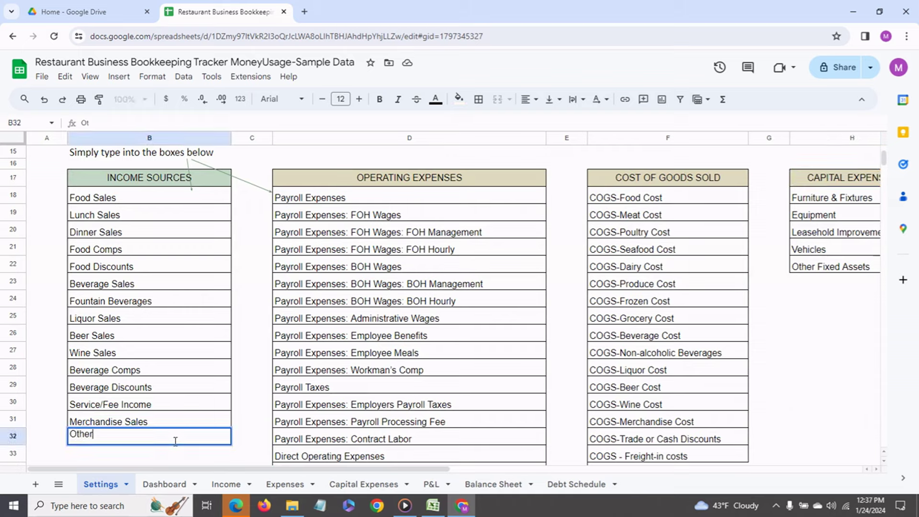
{"action": "type", "text": " Income Source"}
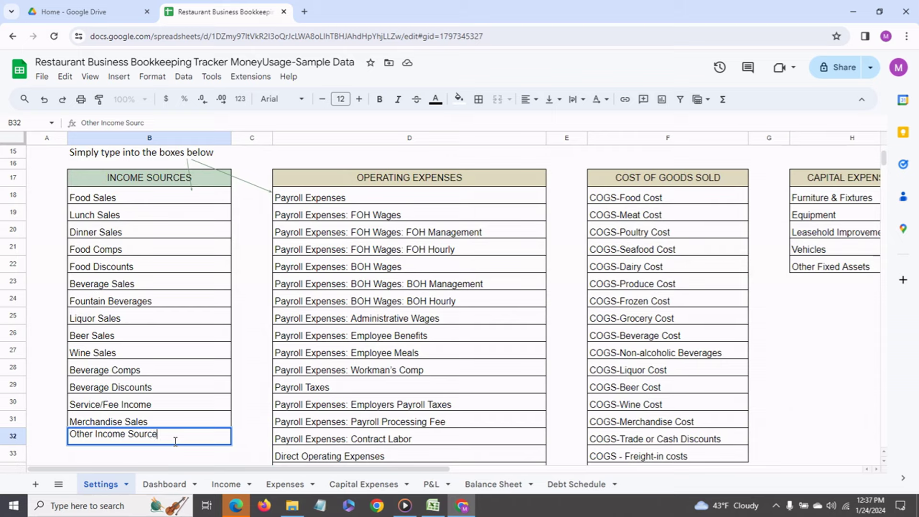
{"action": "key", "text": "Return"}
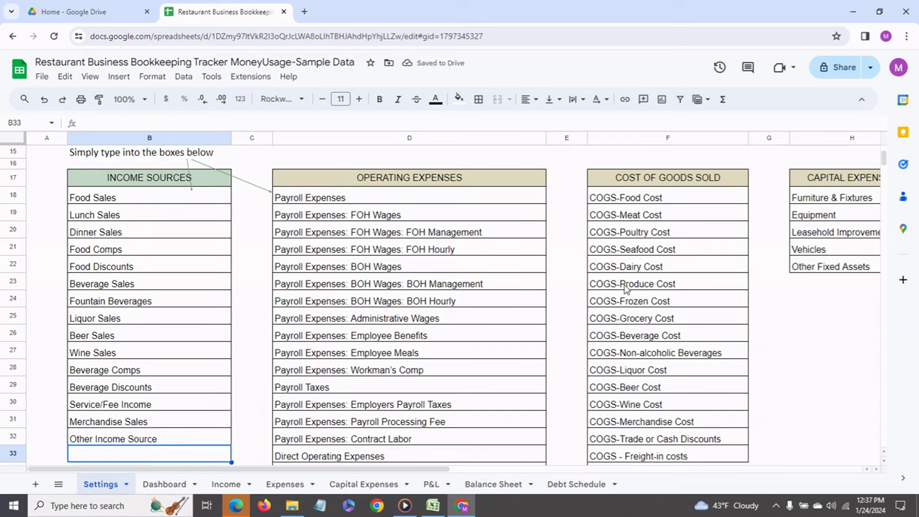
{"action": "left_click", "coordinate": [816, 252]}
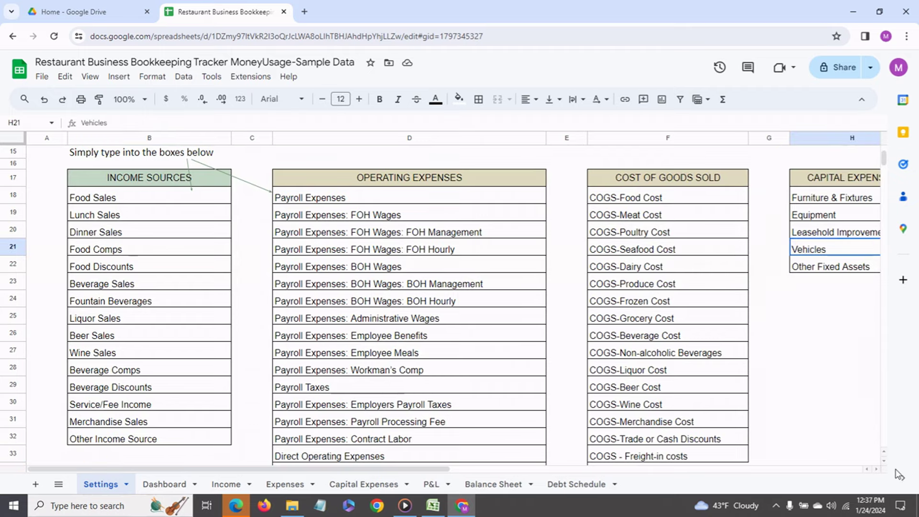
{"action": "key", "text": "ctrl+shift+Page_Down"}
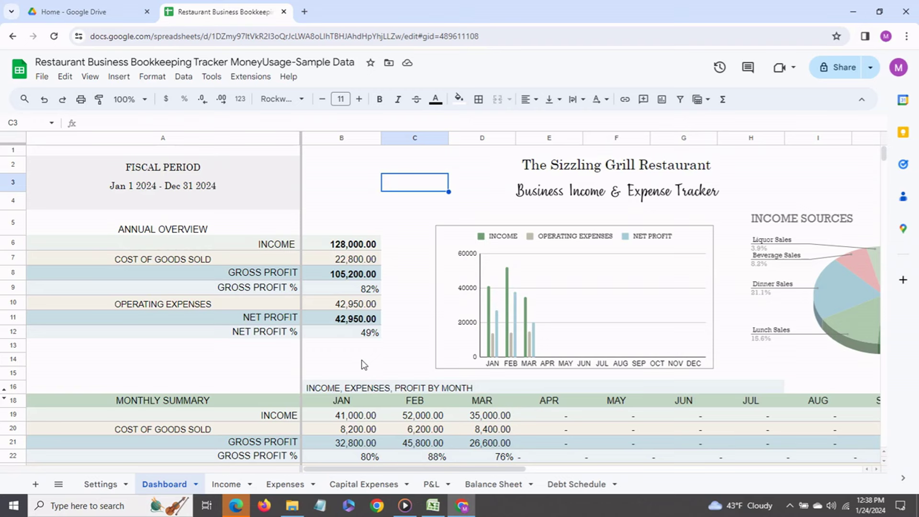
- Inspect the Dashboard's income, COGS, gross profit, operating expenses and net profit figures
{"action": "left_click", "coordinate": [353, 245]}
{"action": "left_click", "coordinate": [351, 263]}
{"action": "left_click", "coordinate": [350, 277]}
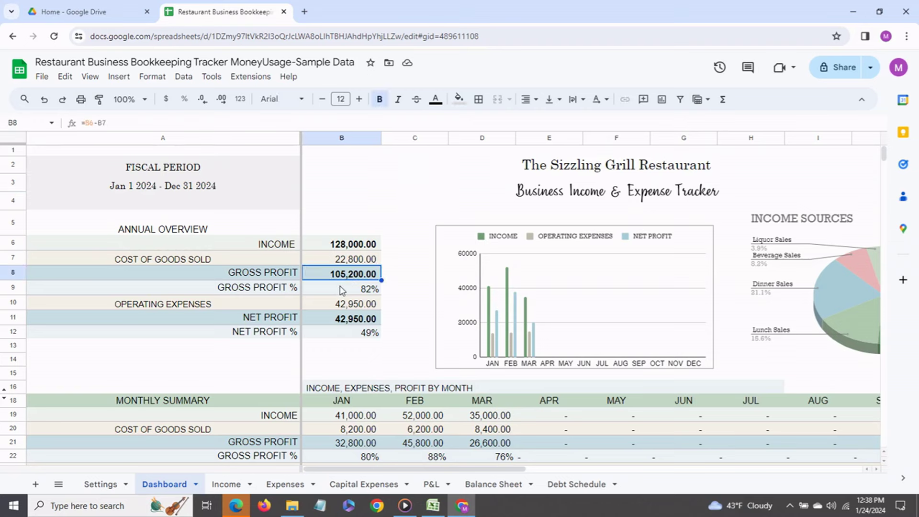
{"action": "left_click", "coordinate": [342, 290]}
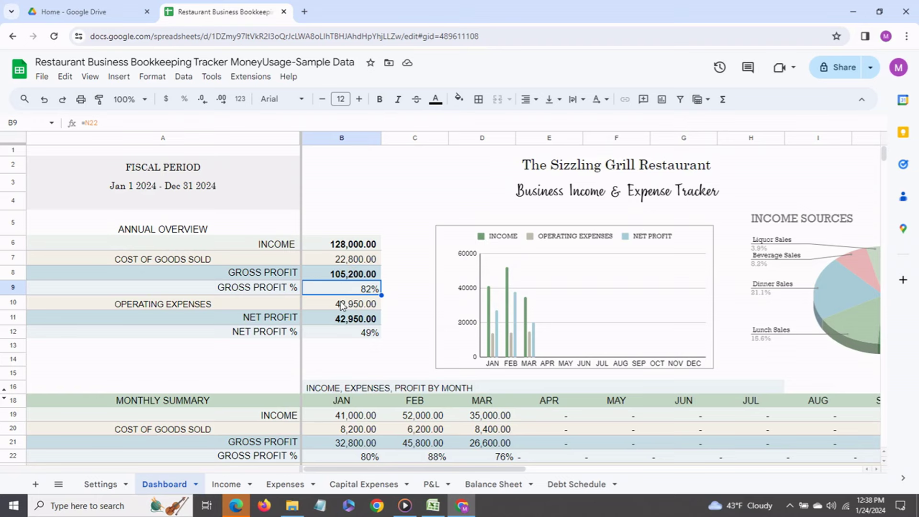
{"action": "left_click", "coordinate": [337, 278]}
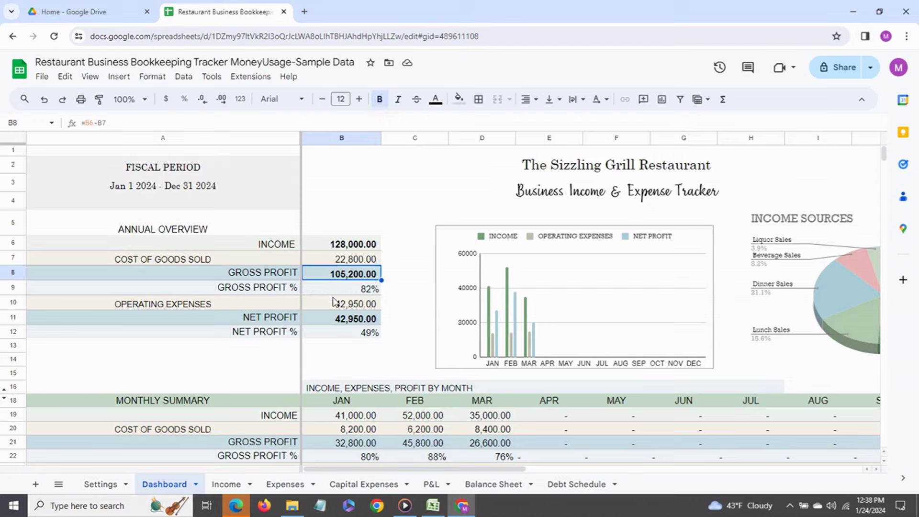
{"action": "left_click", "coordinate": [337, 322]}
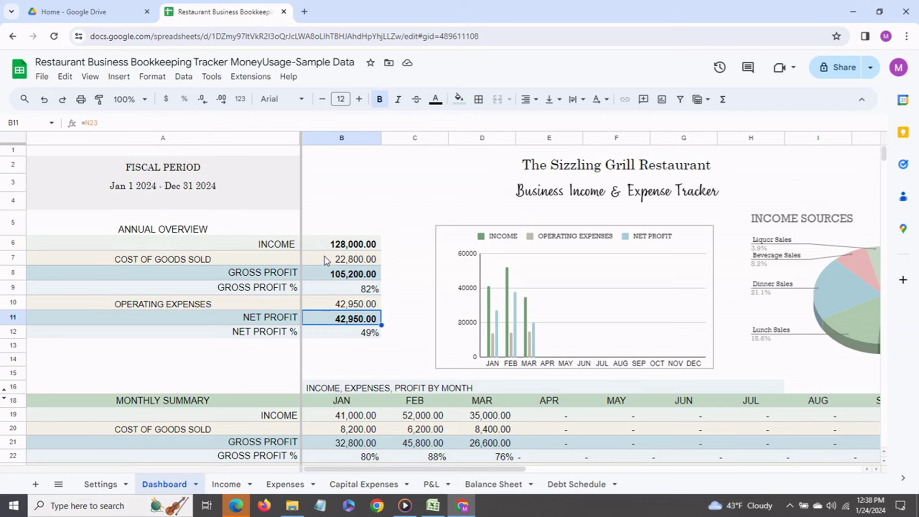
{"action": "left_click", "coordinate": [324, 259]}
{"action": "left_click", "coordinate": [318, 304]}
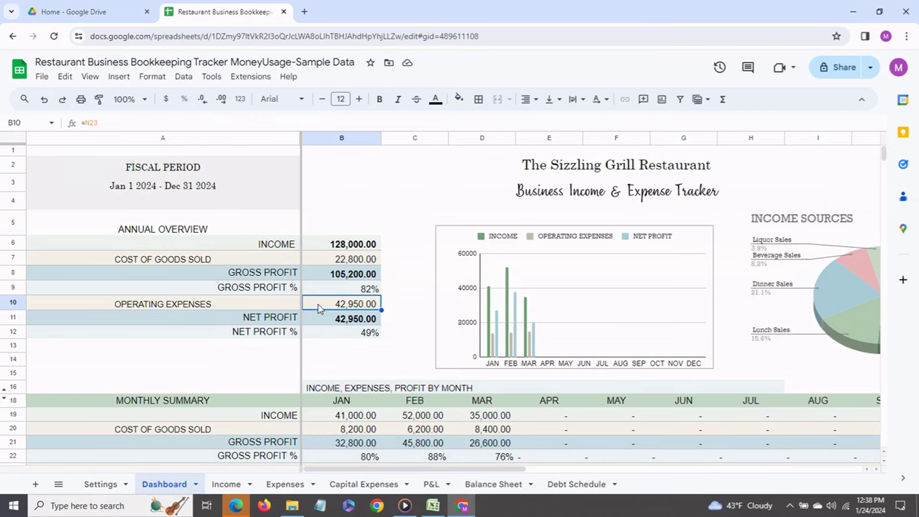
- Inspect the monthly Food Sales formulas in row 29
{"action": "scroll", "coordinate": [323, 321], "scroll_direction": "down", "scroll_amount": 2}
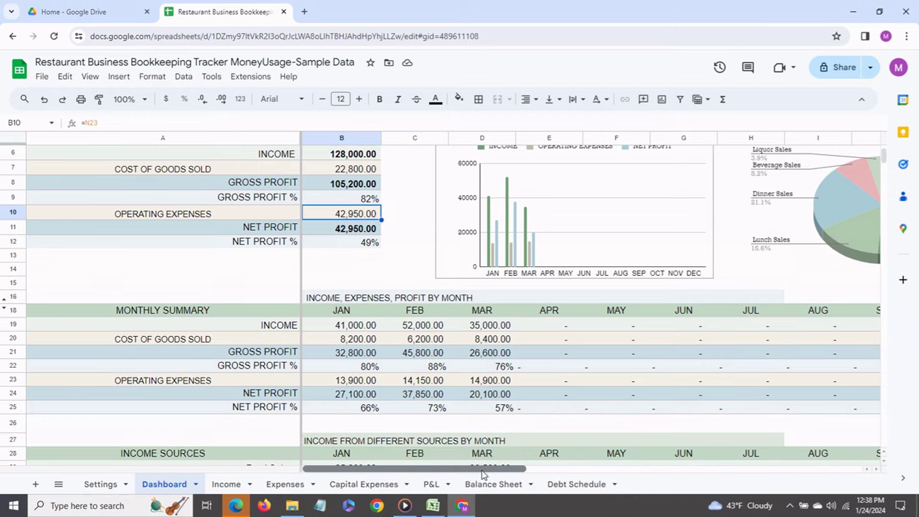
{"action": "mouse_move", "coordinate": [485, 469]}
{"action": "left_mouse_down"}
{"action": "mouse_move", "coordinate": [593, 469]}
{"action": "mouse_move", "coordinate": [484, 469]}
{"action": "left_mouse_up"}
{"action": "scroll", "coordinate": [386, 373], "scroll_direction": "down", "scroll_amount": 5}
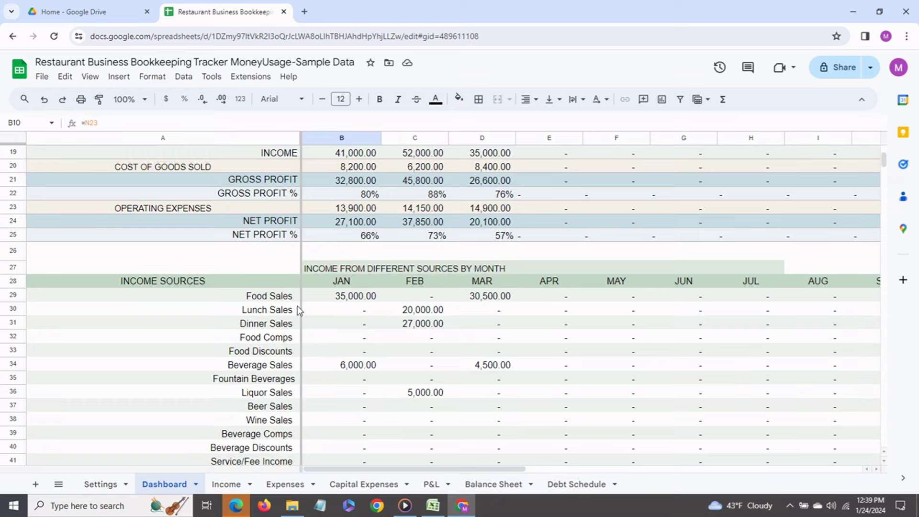
{"action": "left_click", "coordinate": [294, 301]}
{"action": "left_click", "coordinate": [356, 298]}
{"action": "left_click", "coordinate": [465, 296]}
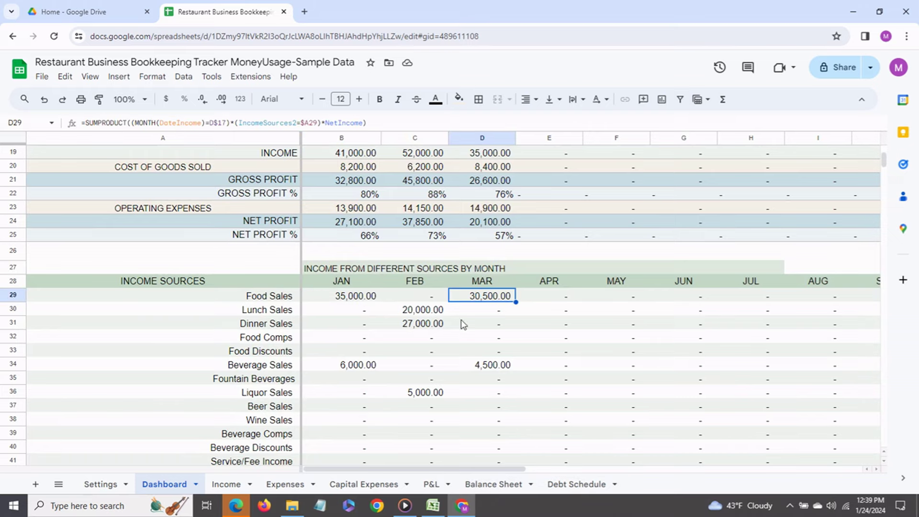
- Select the Income Sources and Expense Categories pie charts
{"action": "scroll", "coordinate": [433, 417], "scroll_direction": "down", "scroll_amount": 7}
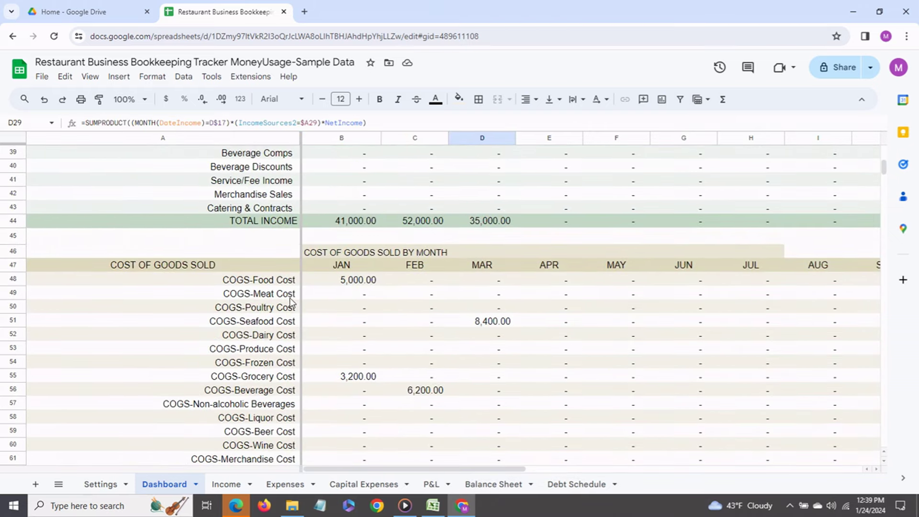
{"action": "scroll", "coordinate": [362, 353], "scroll_direction": "down", "scroll_amount": 7}
{"action": "scroll", "coordinate": [363, 354], "scroll_direction": "down", "scroll_amount": 17}
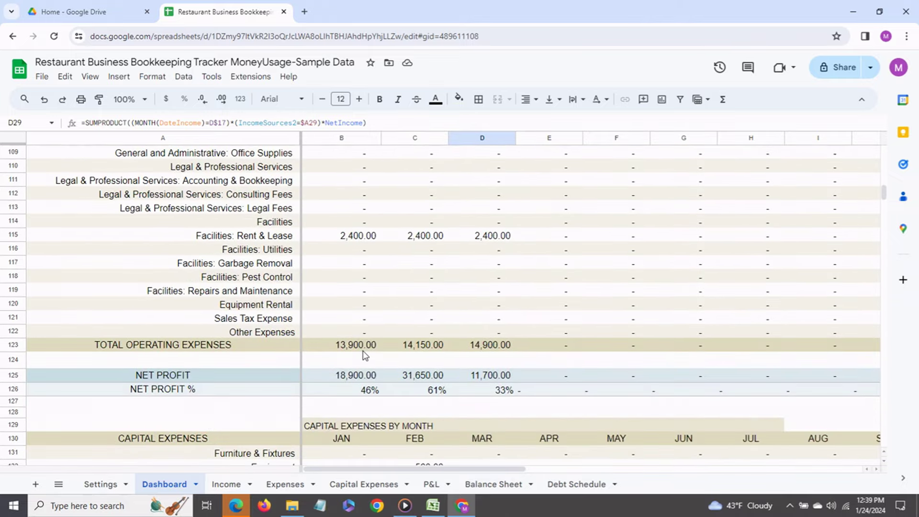
{"action": "scroll", "coordinate": [365, 355], "scroll_direction": "down", "scroll_amount": 2}
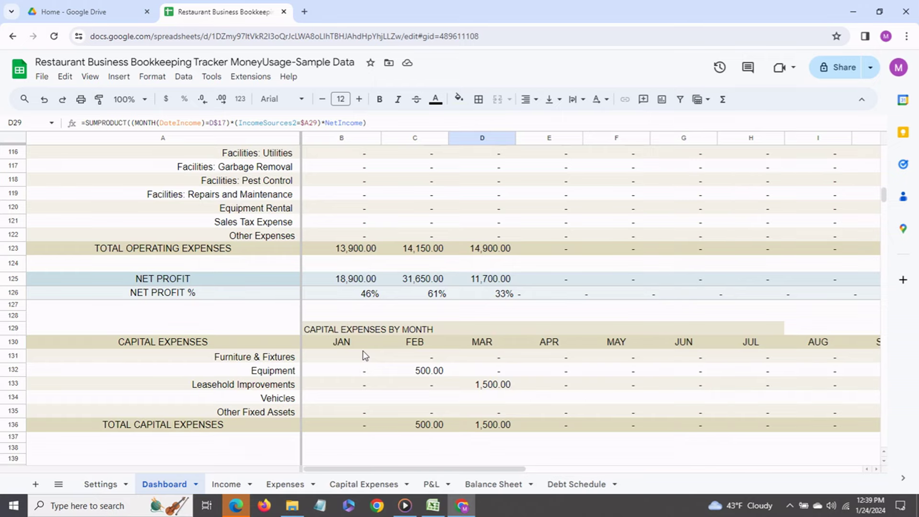
{"action": "scroll", "coordinate": [366, 355], "scroll_direction": "up", "scroll_amount": 1}
{"action": "left_click_drag", "start_coordinate": [884, 195], "coordinate": [884, 150]}
{"action": "left_click_drag", "start_coordinate": [501, 472], "coordinate": [661, 473]}
{"action": "left_click", "coordinate": [609, 364]}
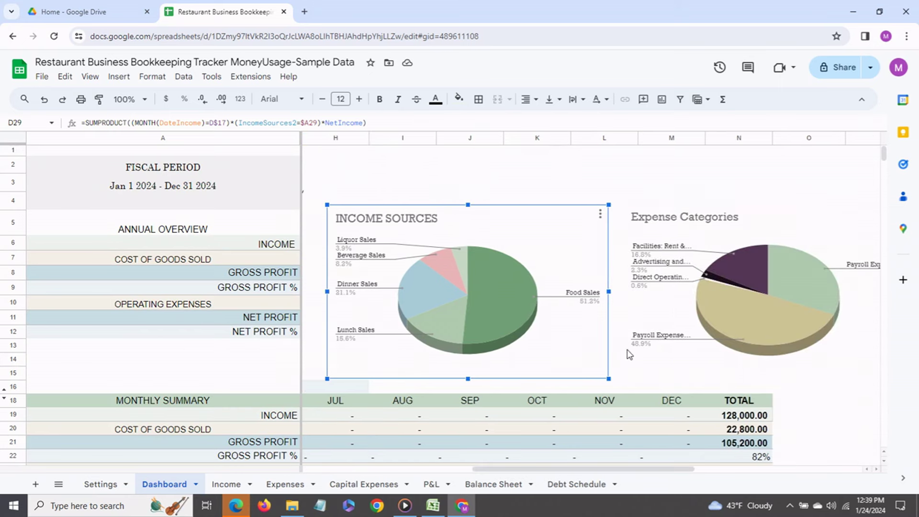
{"action": "left_click", "coordinate": [627, 367]}
{"action": "left_click", "coordinate": [570, 366]}
{"action": "left_click", "coordinate": [679, 371]}
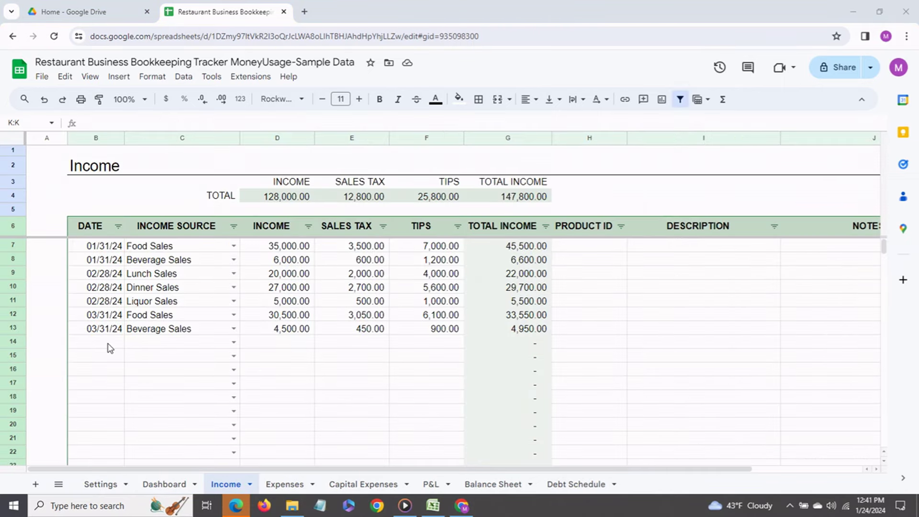
- Enter April 30 in B14 and choose Food Sales as the income source
{"action": "left_click", "coordinate": [110, 348]}
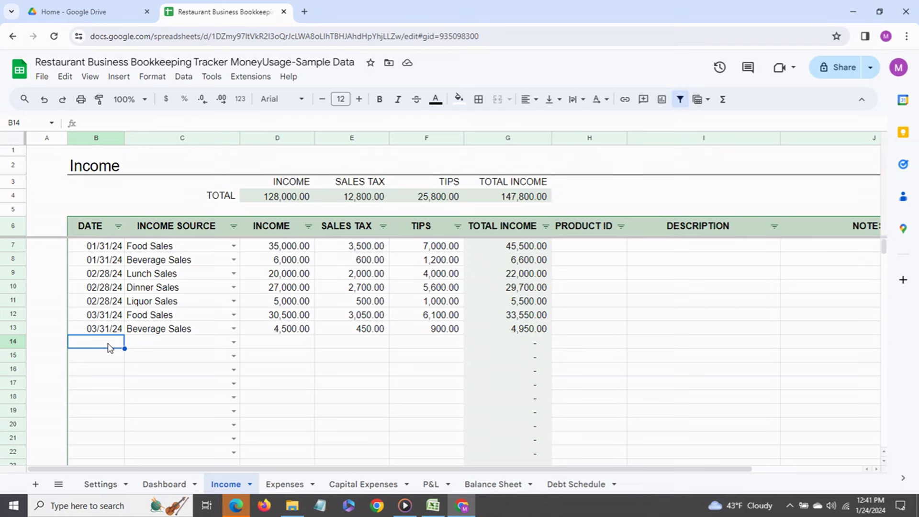
{"action": "type", "text": "April 30"}
{"action": "key", "text": "Return"}
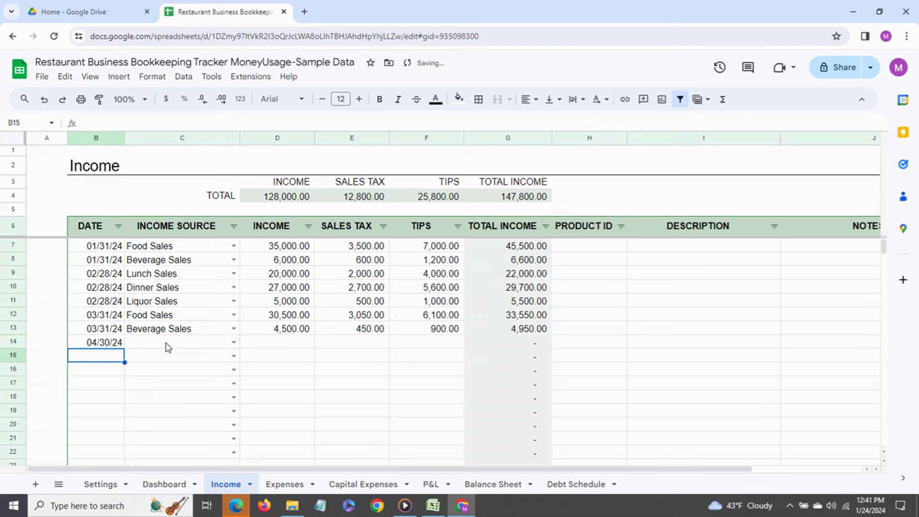
{"action": "left_click", "coordinate": [168, 345]}
{"action": "left_click", "coordinate": [234, 342]}
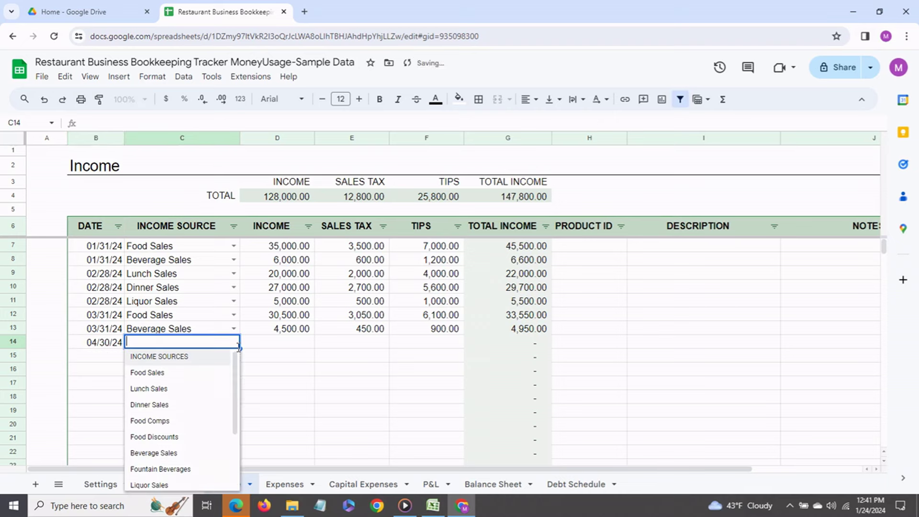
{"action": "left_click", "coordinate": [194, 378]}
- Enter 34000 income, 3400 sales tax and 6000 tips in row 14
{"action": "left_click", "coordinate": [271, 347]}
{"action": "type", "text": "34000"}
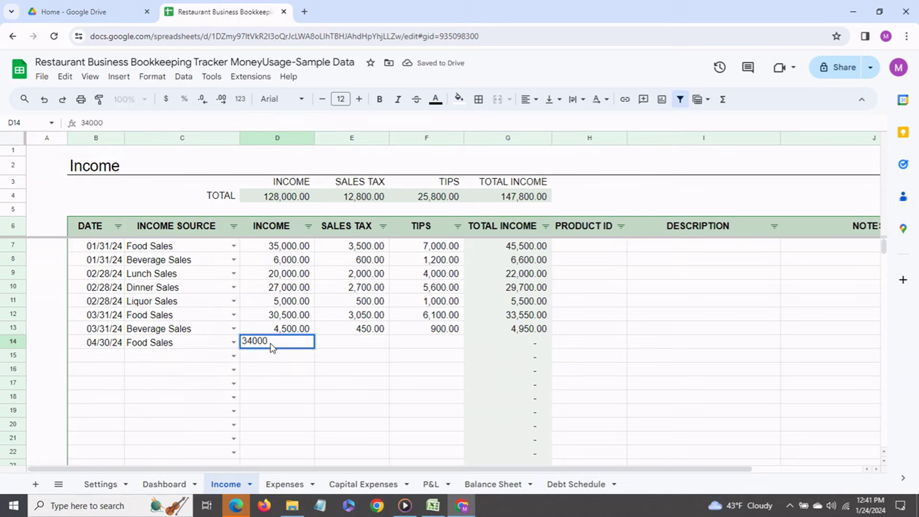
{"action": "key", "text": "Return"}
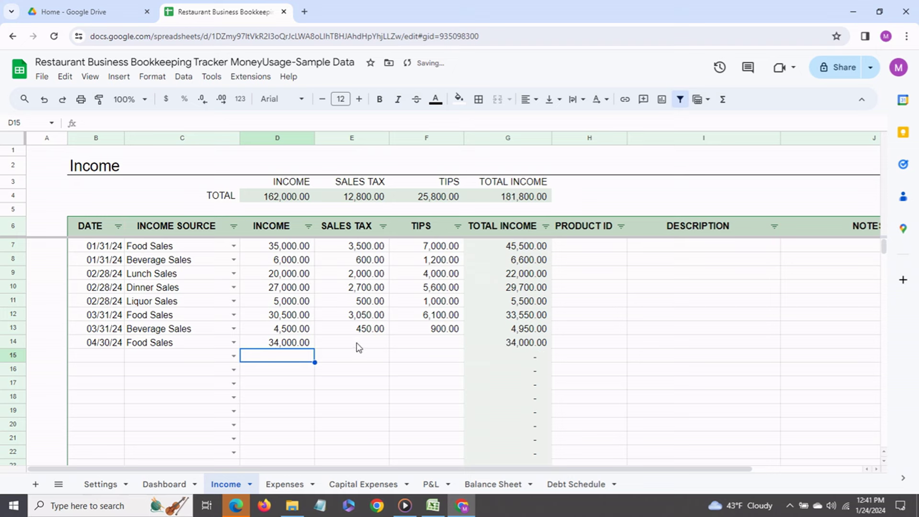
{"action": "left_click", "coordinate": [357, 345]}
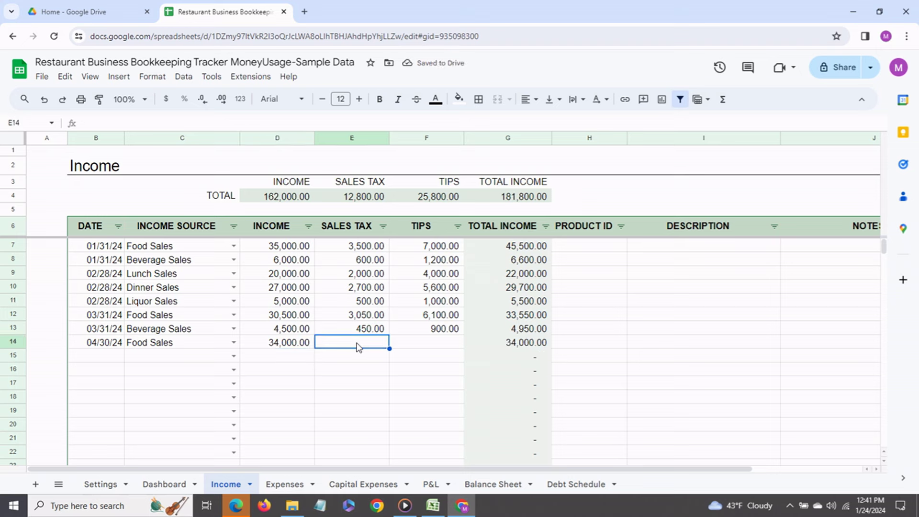
{"action": "type", "text": "3400"}
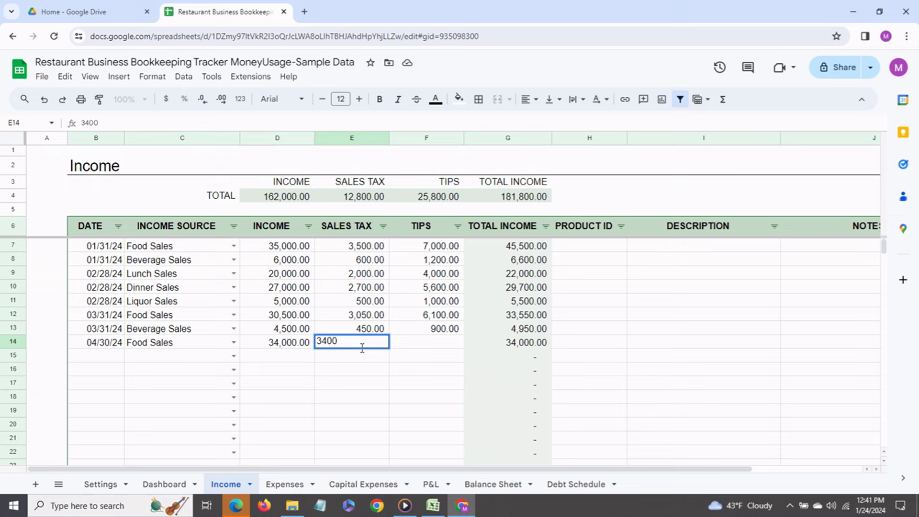
{"action": "key", "text": "Return"}
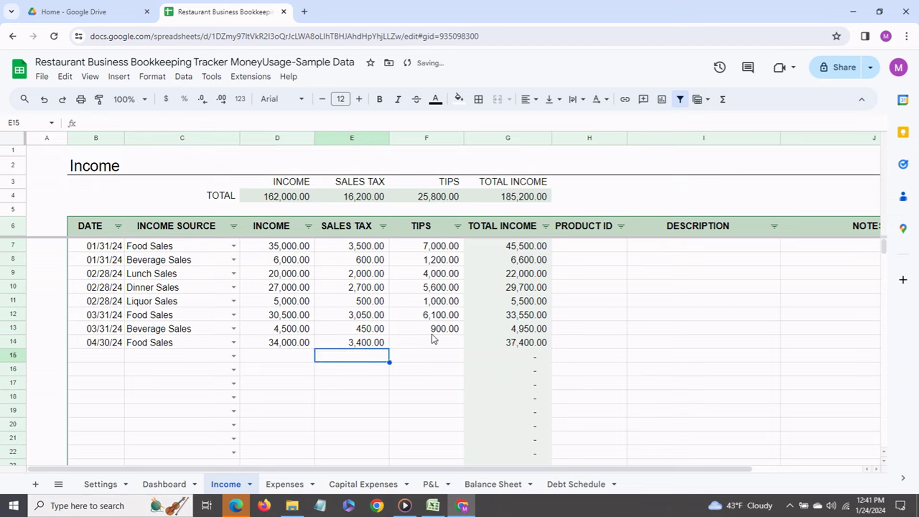
{"action": "left_click", "coordinate": [433, 346]}
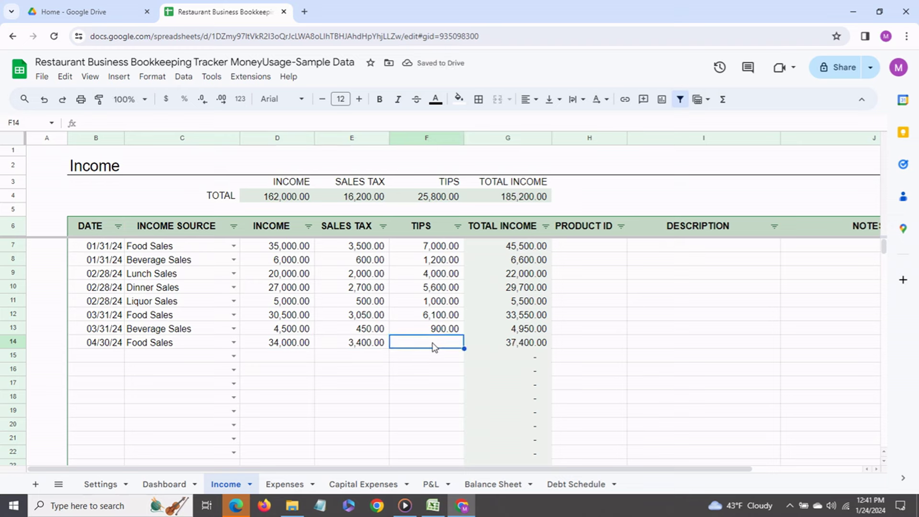
{"action": "type", "text": "6000"}
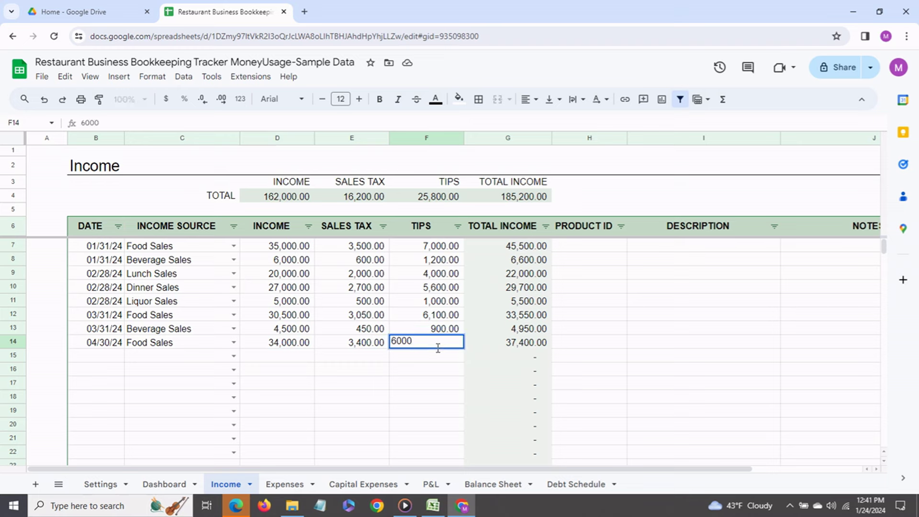
{"action": "key", "text": "Return"}
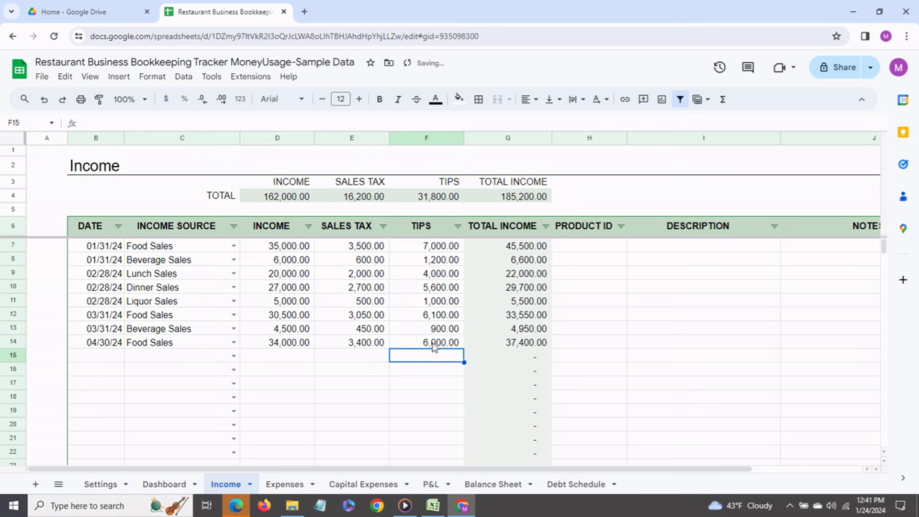
- Check the updated income, sales tax, tips and total income totals in row 4
{"action": "left_click", "coordinate": [288, 200]}
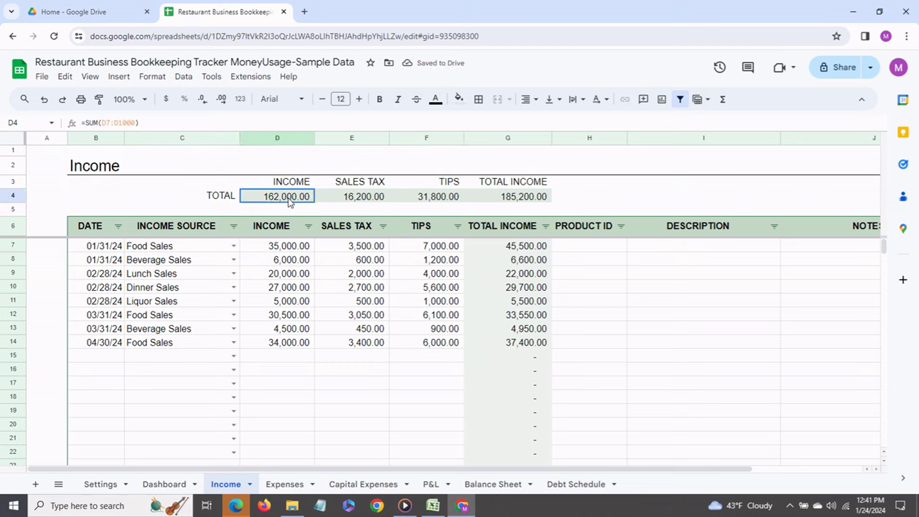
{"action": "left_click", "coordinate": [355, 200]}
{"action": "left_click", "coordinate": [445, 199]}
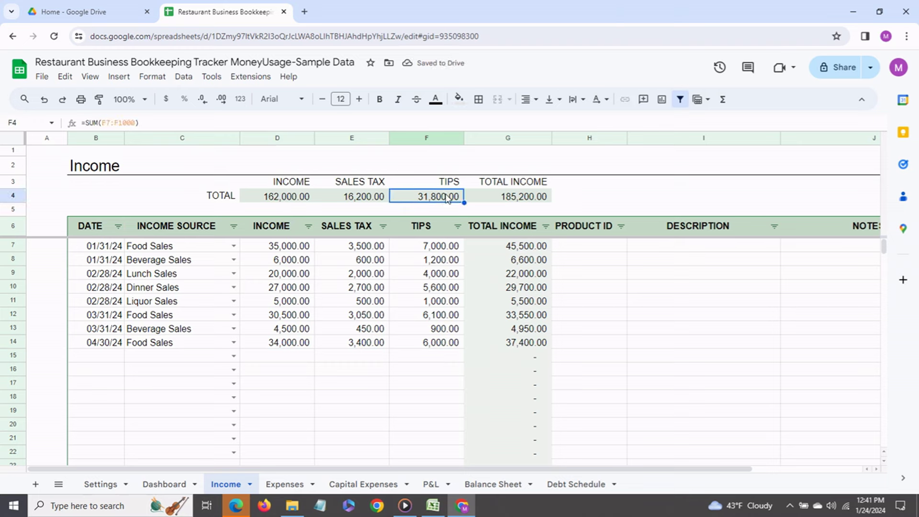
{"action": "left_click", "coordinate": [510, 199]}
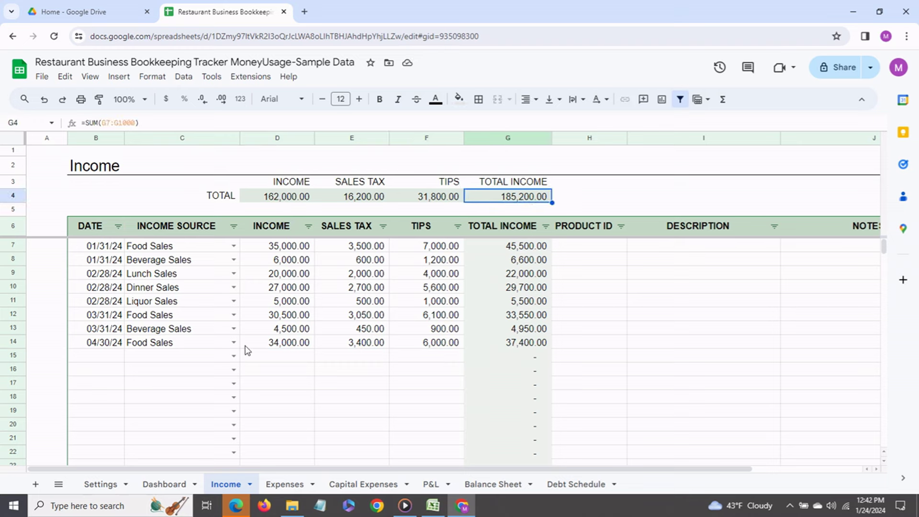
- Confirm April's 34,000.00 income on the Dashboard and the Income sheet's total formula
{"action": "left_click", "coordinate": [174, 485]}
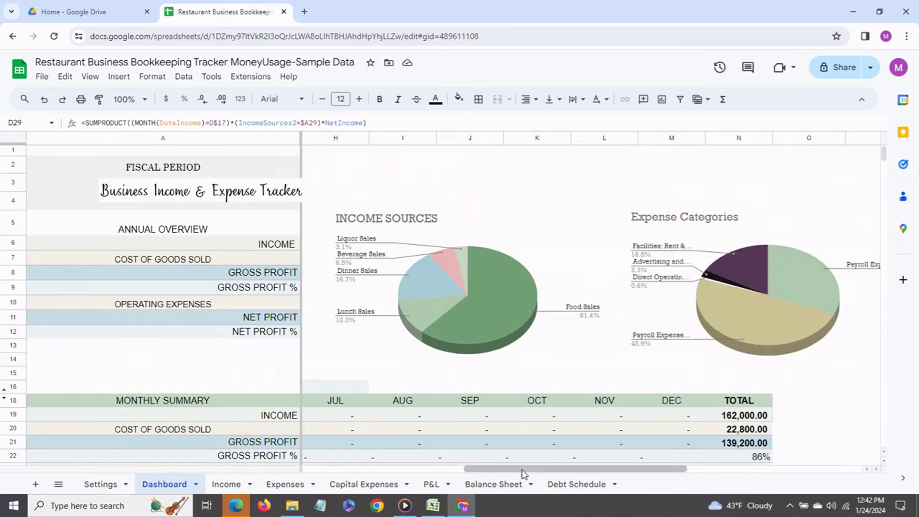
{"action": "left_click_drag", "start_coordinate": [524, 472], "coordinate": [393, 471]}
{"action": "left_click", "coordinate": [550, 420]}
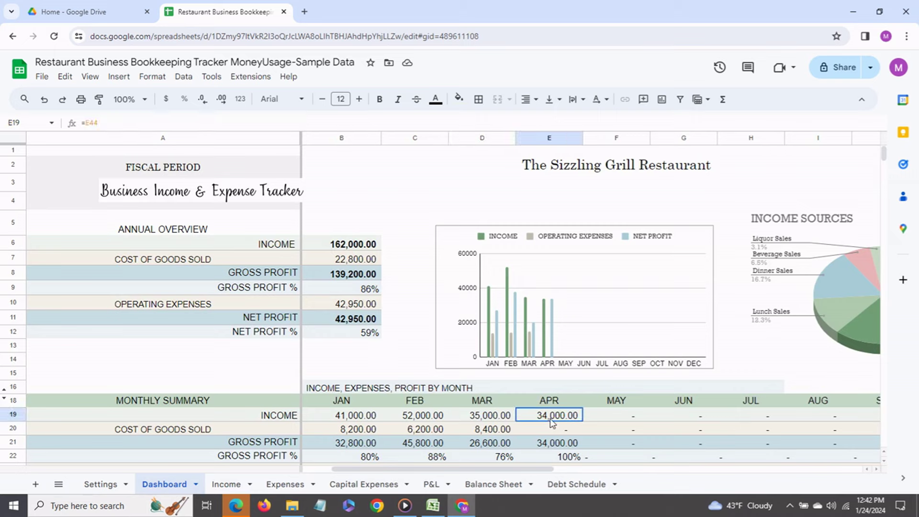
{"action": "left_click", "coordinate": [223, 486]}
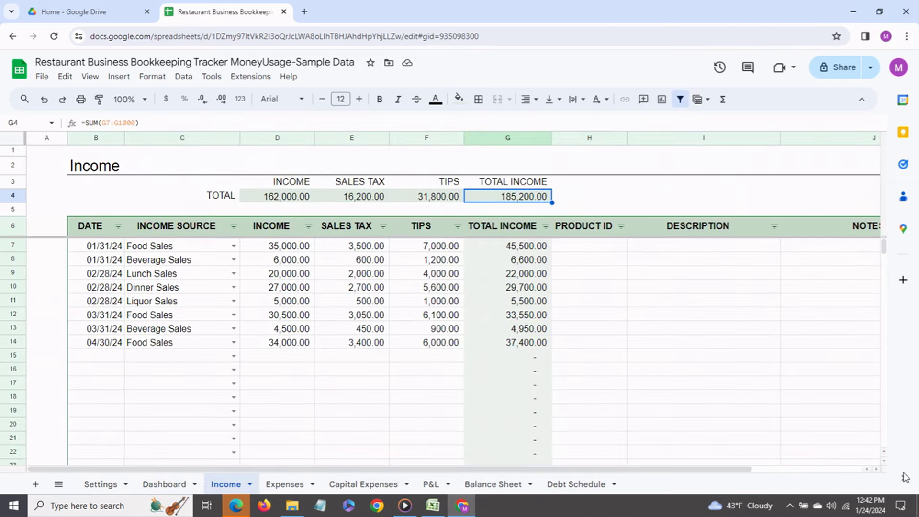
{"action": "left_click", "coordinate": [287, 344]}
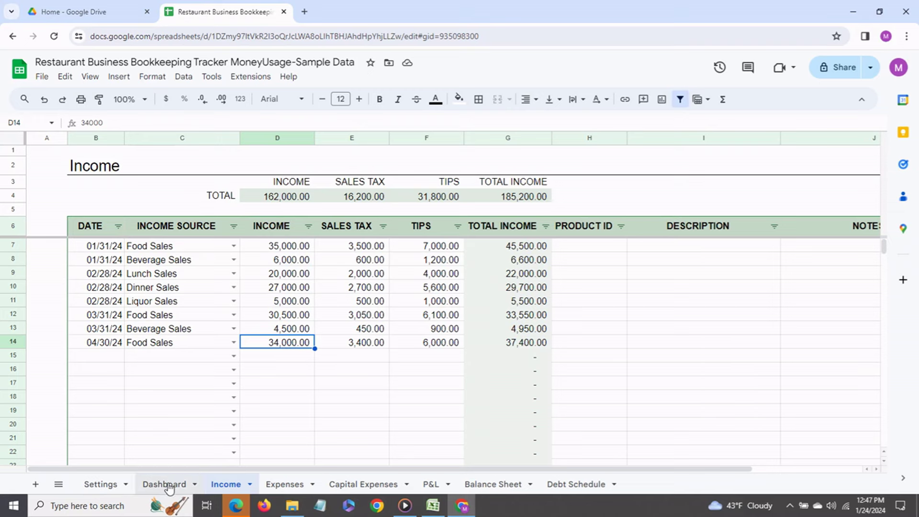
{"action": "left_click", "coordinate": [295, 199]}
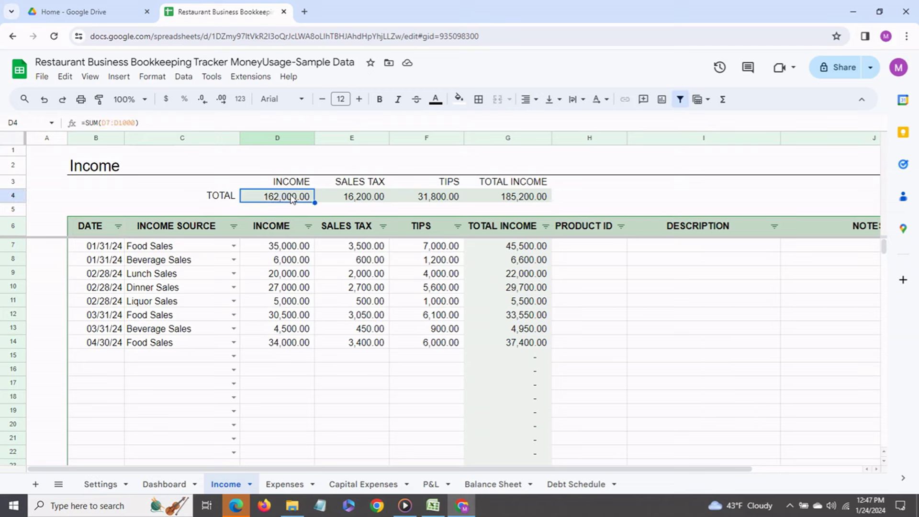
- Check the Dashboard's annual income and the P&L Net Sales pulling from it
{"action": "left_click", "coordinate": [165, 486]}
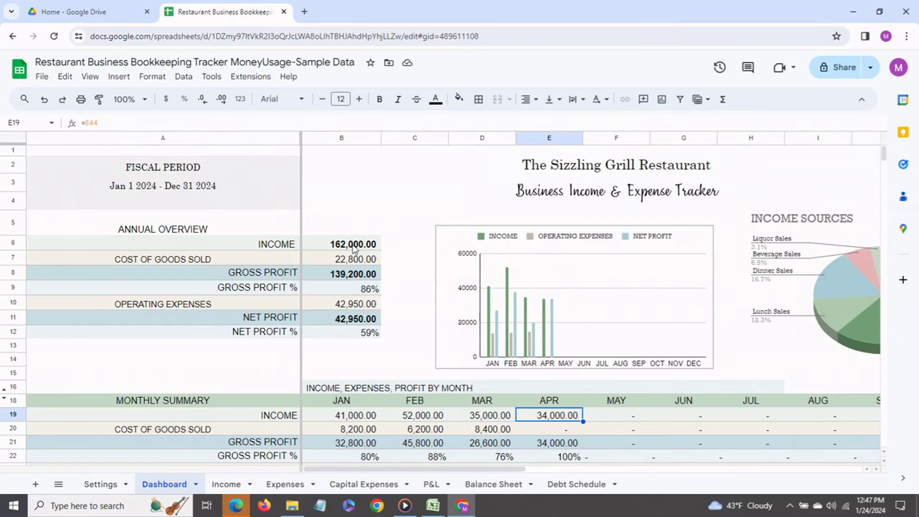
{"action": "left_click", "coordinate": [354, 246]}
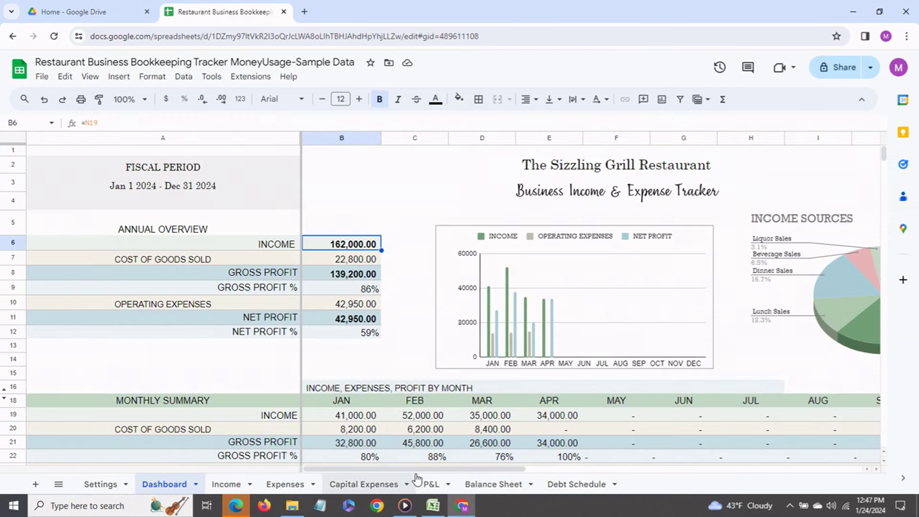
{"action": "left_click", "coordinate": [437, 485]}
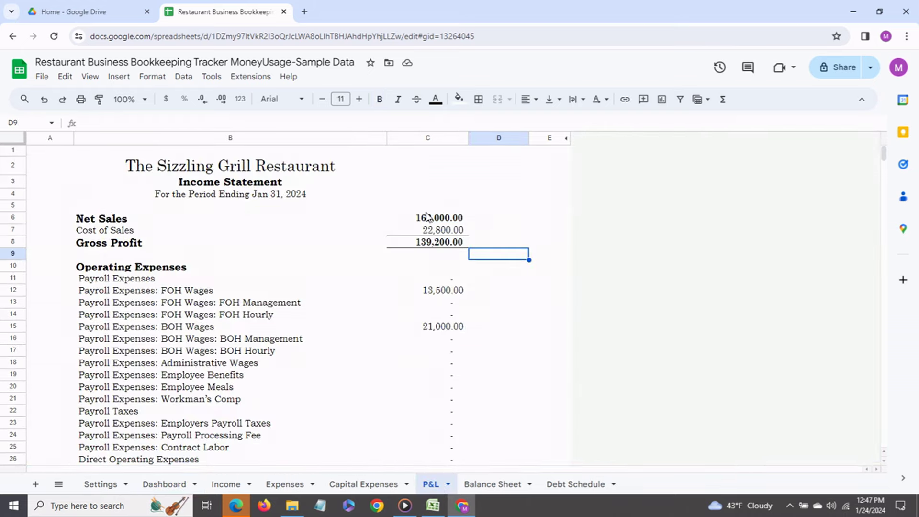
{"action": "left_click", "coordinate": [428, 219]}
{"action": "left_click", "coordinate": [165, 484]}
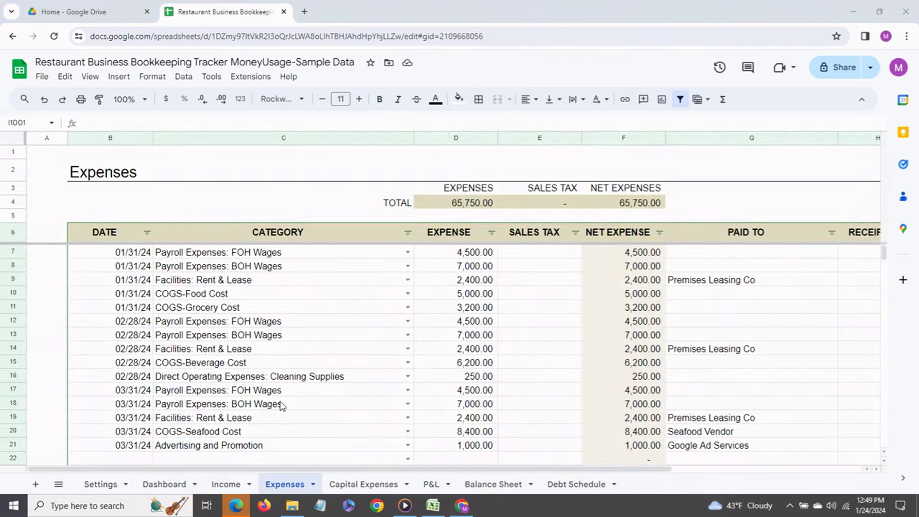
- Date row 22 as apr 30 with category Payroll Expenses: Contract Labor
{"action": "scroll", "coordinate": [283, 406], "scroll_direction": "down", "scroll_amount": 1}
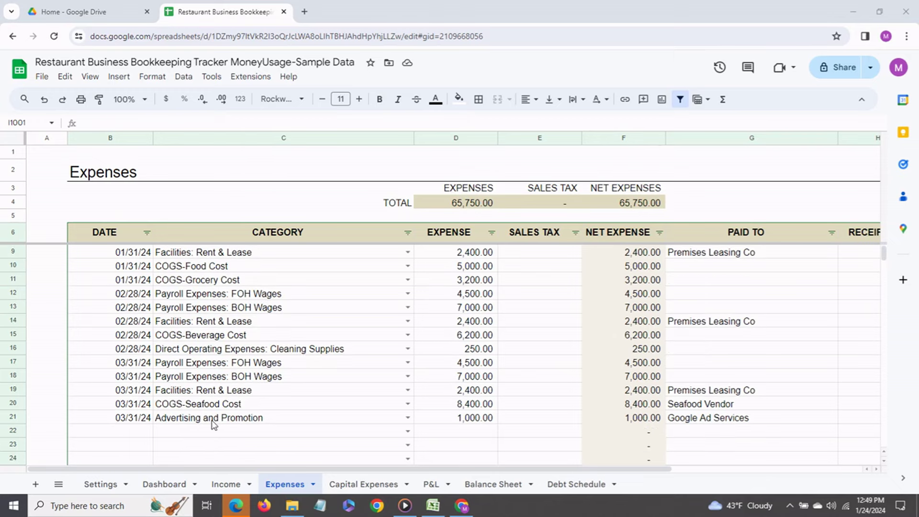
{"action": "left_click", "coordinate": [143, 434]}
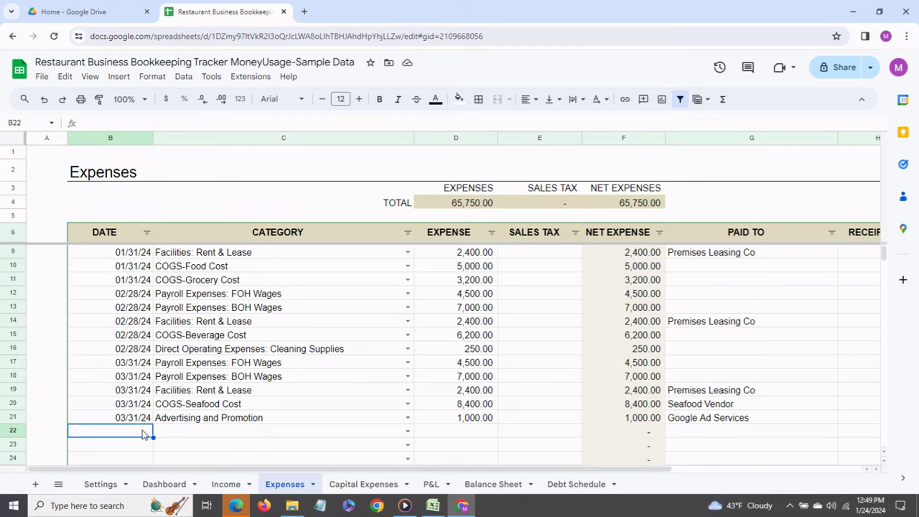
{"action": "type", "text": "apr"}
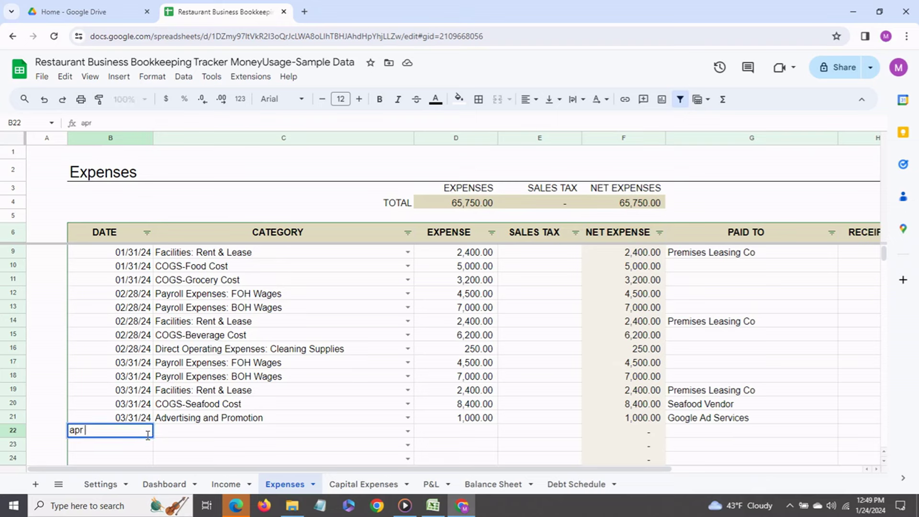
{"action": "type", "text": " 30"}
{"action": "key", "text": "Return"}
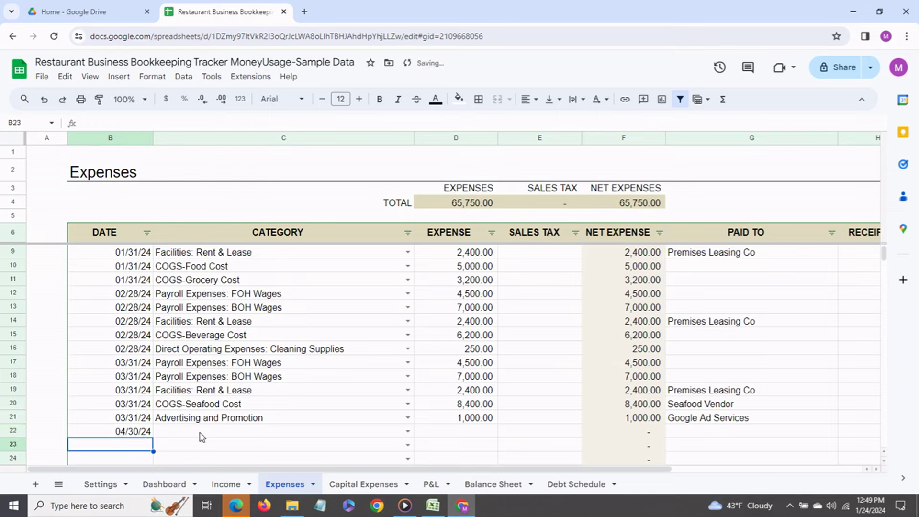
{"action": "left_click", "coordinate": [201, 433]}
{"action": "left_click", "coordinate": [408, 432]}
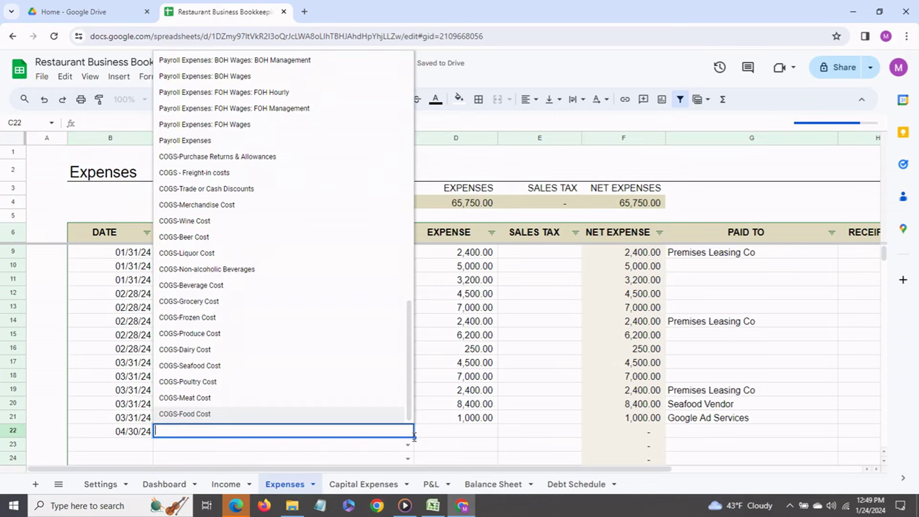
{"action": "left_click_drag", "start_coordinate": [406, 366], "coordinate": [405, 266]}
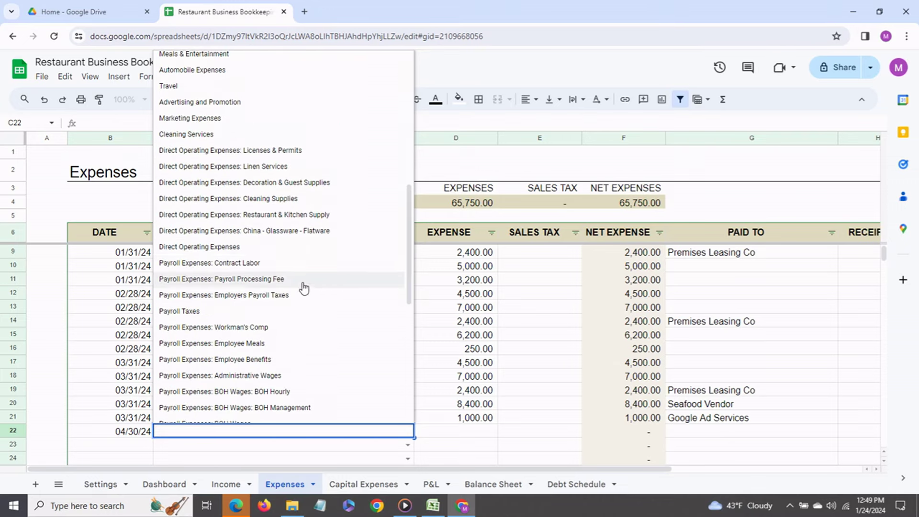
{"action": "left_click", "coordinate": [253, 271]}
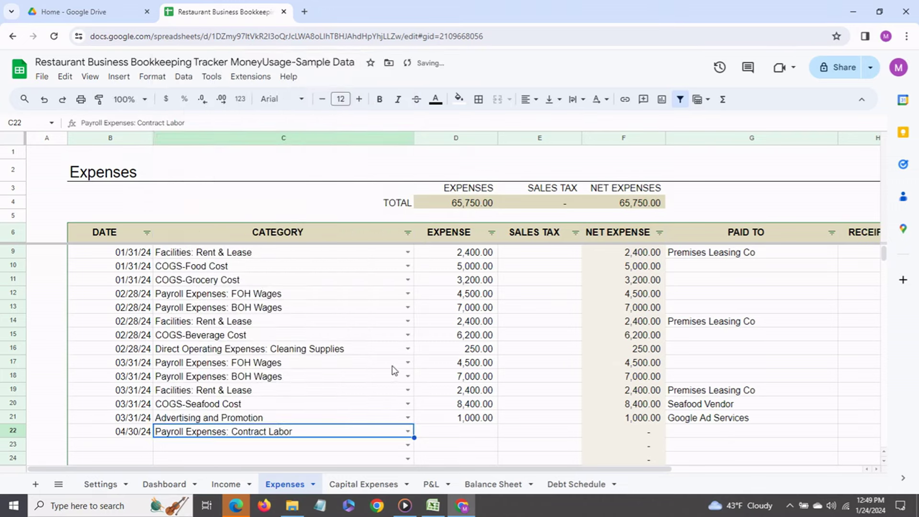
{"action": "left_click", "coordinate": [441, 433]}
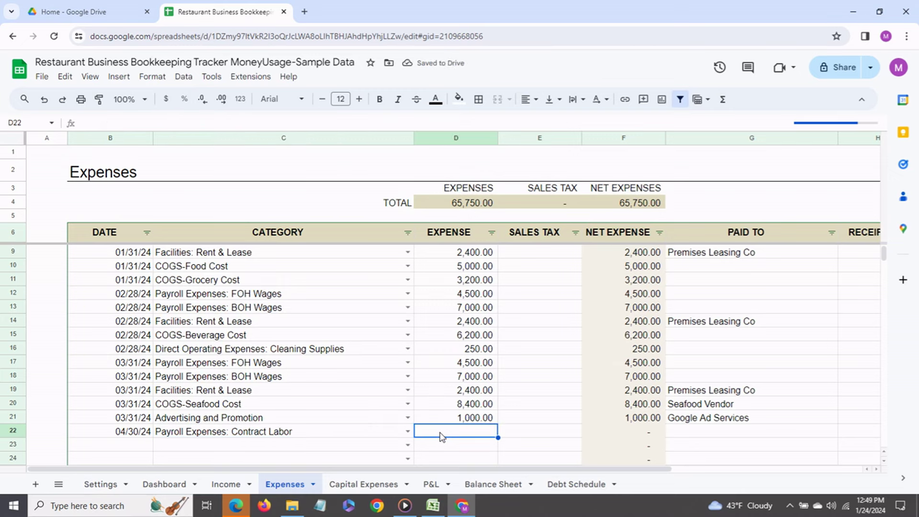
- Enter 2000 as the row 22 expense amount
{"action": "type", "text": "2000"}
{"action": "key", "text": "Return"}
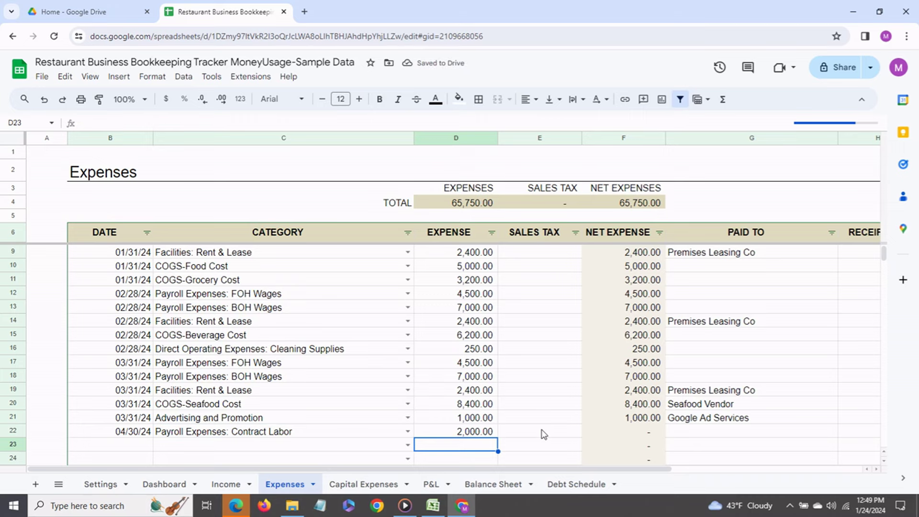
{"action": "left_click", "coordinate": [699, 433]}
{"action": "left_click_drag", "start_coordinate": [617, 472], "coordinate": [556, 474]}
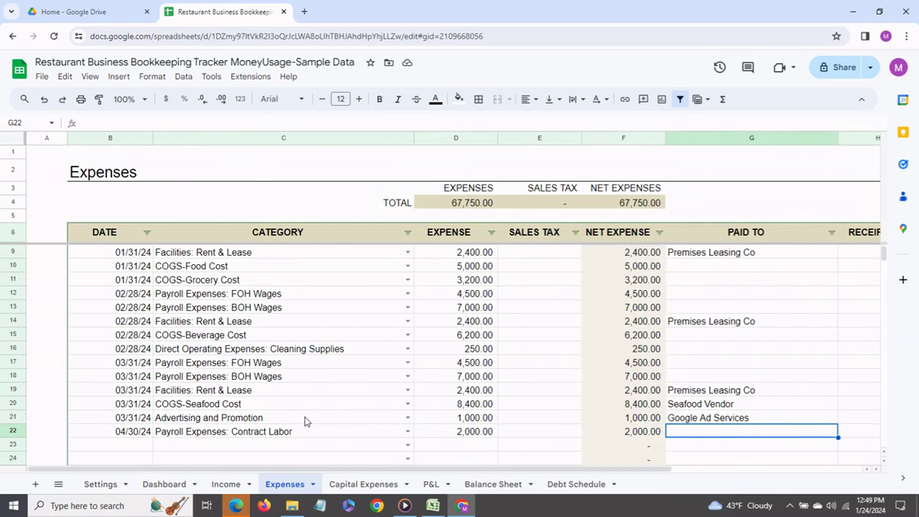
- Browse row 7's expense category list and close it without changing anything
{"action": "scroll", "coordinate": [371, 419], "scroll_direction": "up", "scroll_amount": 1}
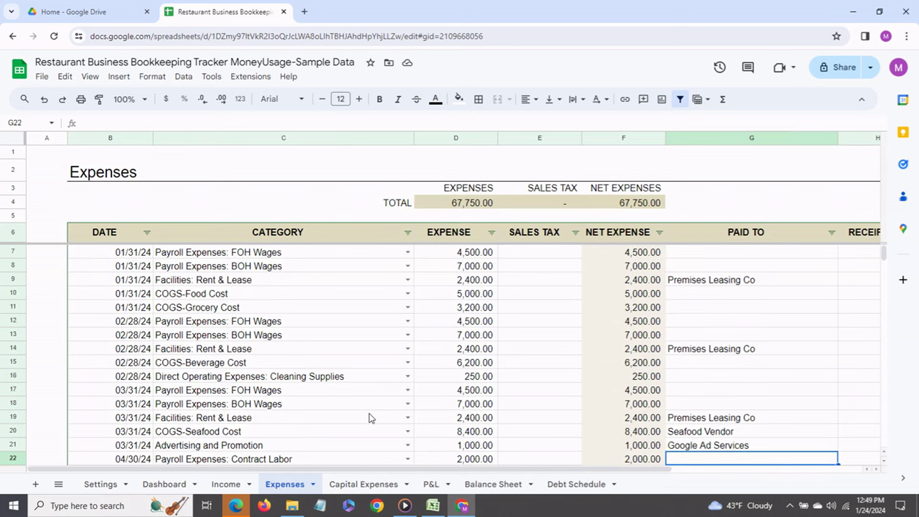
{"action": "left_click", "coordinate": [407, 253]}
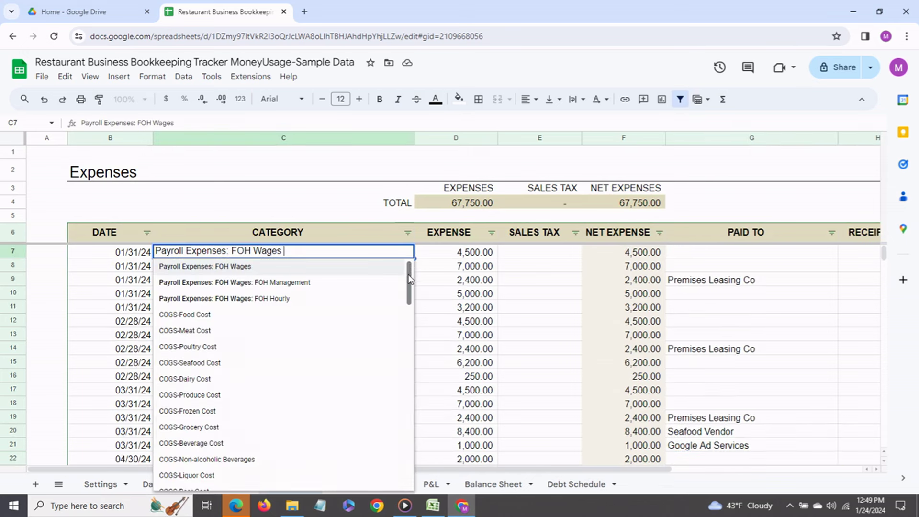
{"action": "key", "text": "Down"}
{"action": "key", "text": "Down"}
{"action": "left_click_drag", "start_coordinate": [408, 289], "coordinate": [408, 266]}
{"action": "left_click", "coordinate": [427, 298]}
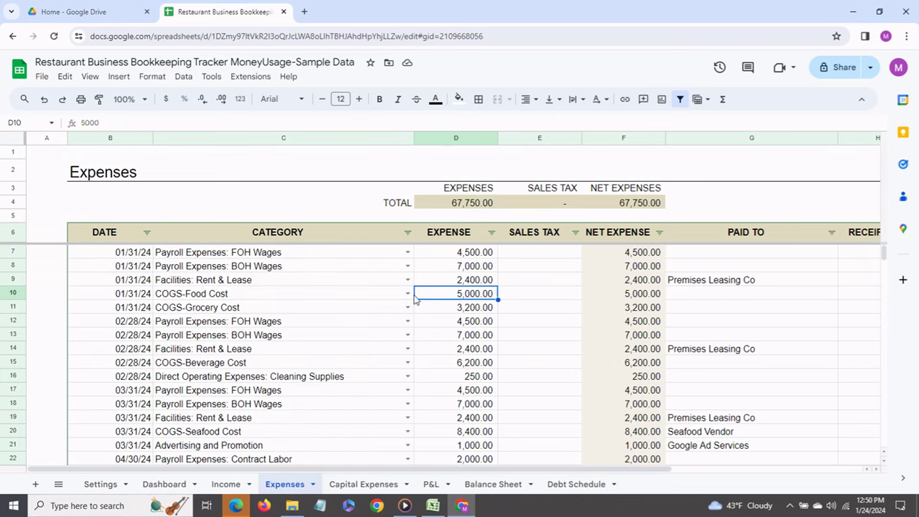
{"action": "scroll", "coordinate": [293, 275], "scroll_direction": "down", "scroll_amount": 2}
{"action": "scroll", "coordinate": [294, 275], "scroll_direction": "up", "scroll_amount": 2}
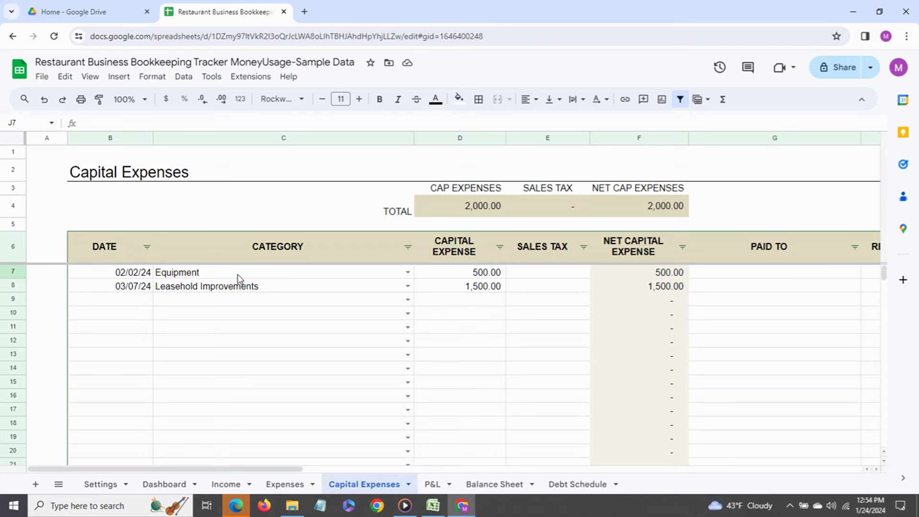
- Keep Leasehold Improvements as row 8's capital expense category, then switch to P&L
{"action": "left_click", "coordinate": [239, 278]}
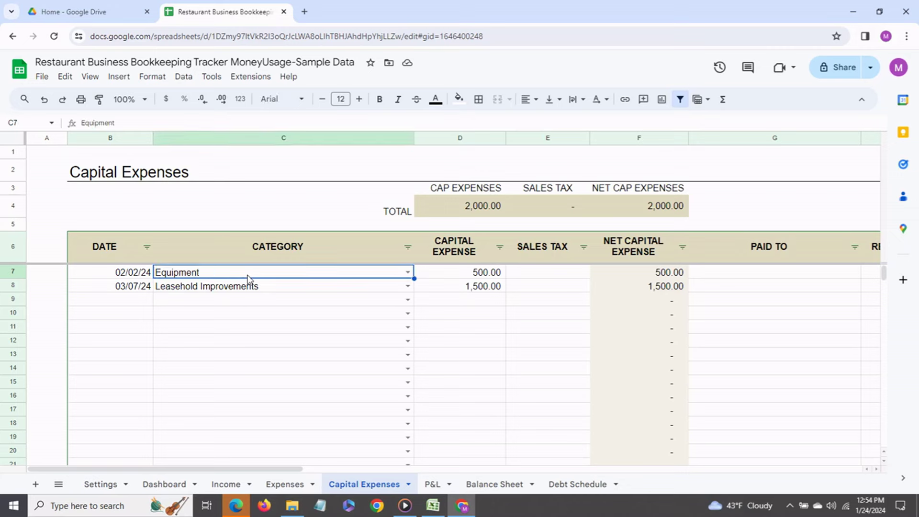
{"action": "left_click", "coordinate": [408, 287]}
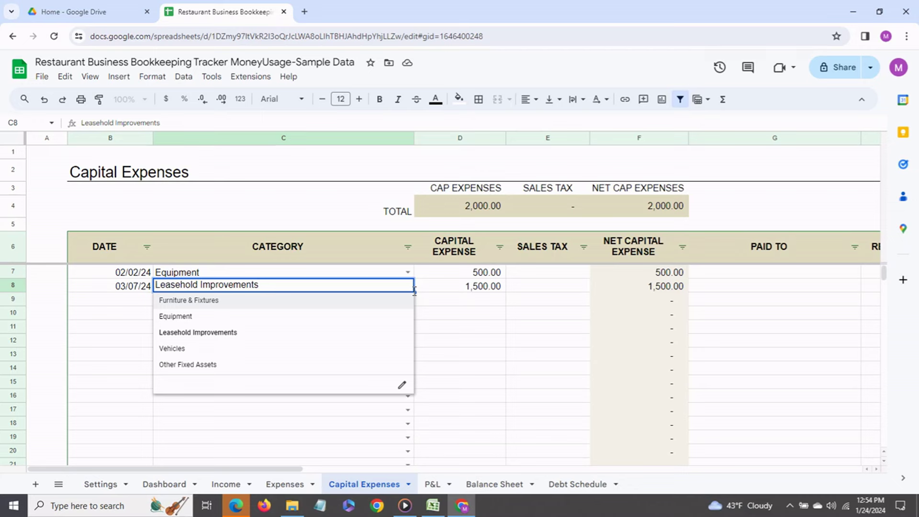
{"action": "left_click", "coordinate": [464, 290]}
{"action": "left_click_drag", "start_coordinate": [292, 469], "coordinate": [610, 469]}
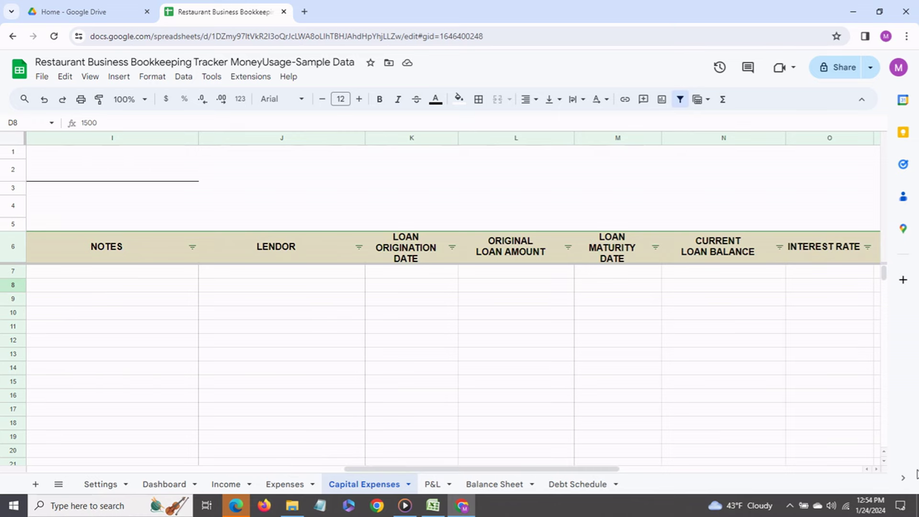
{"action": "left_click", "coordinate": [431, 484]}
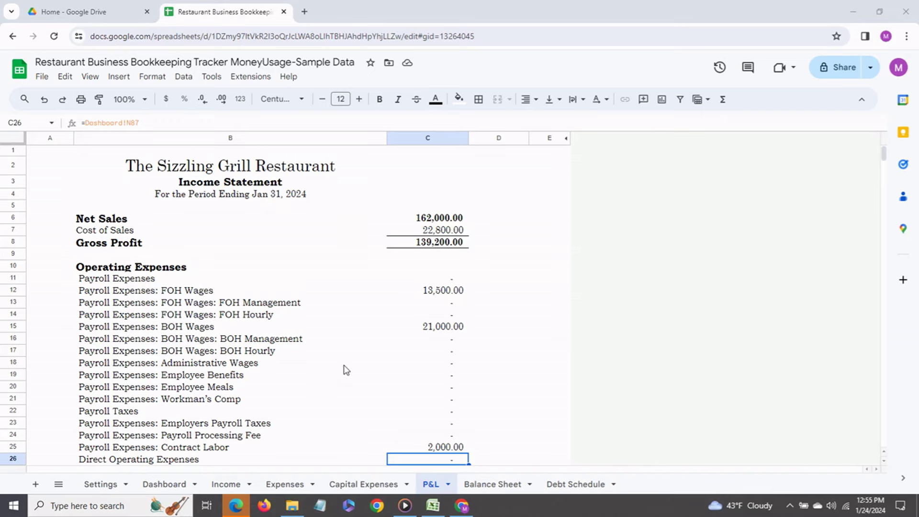
- Scroll through the P&L income statement
{"action": "scroll", "coordinate": [344, 370], "scroll_direction": "down", "scroll_amount": 3}
{"action": "scroll", "coordinate": [346, 370], "scroll_direction": "down", "scroll_amount": 4}
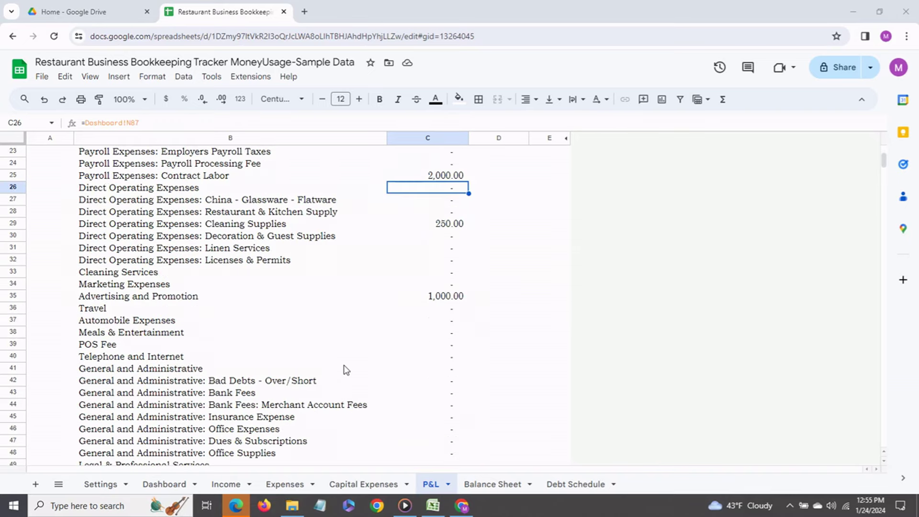
{"action": "scroll", "coordinate": [346, 369], "scroll_direction": "down", "scroll_amount": 4}
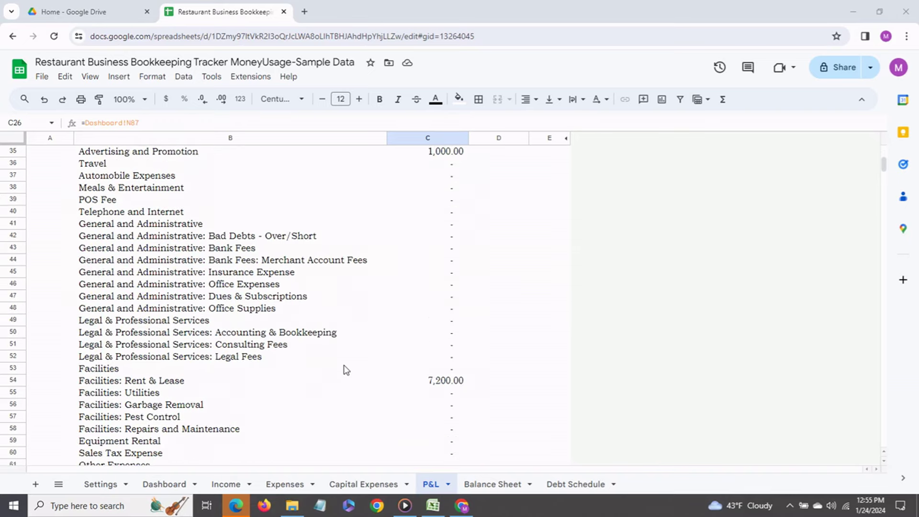
{"action": "scroll", "coordinate": [346, 370], "scroll_direction": "down", "scroll_amount": 1}
{"action": "scroll", "coordinate": [346, 369], "scroll_direction": "down", "scroll_amount": 5}
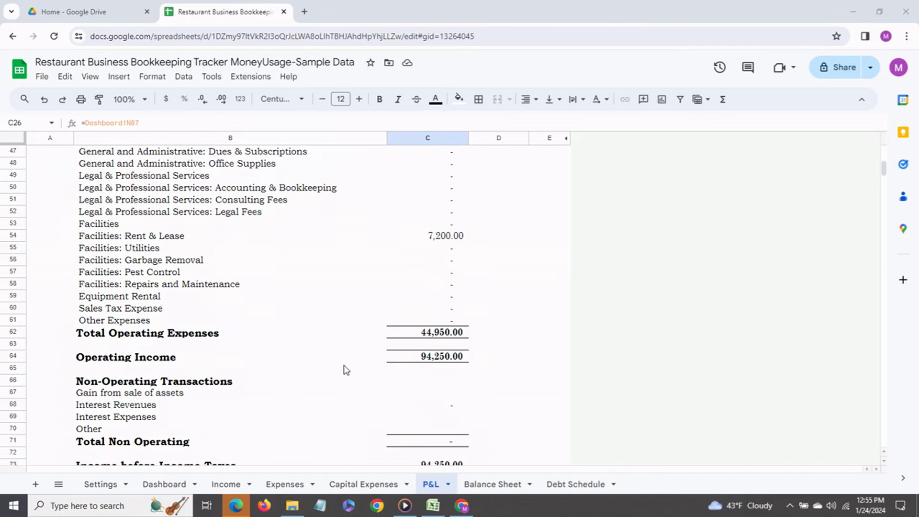
{"action": "scroll", "coordinate": [346, 370], "scroll_direction": "down", "scroll_amount": 4}
{"action": "scroll", "coordinate": [346, 370], "scroll_direction": "up", "scroll_amount": 15}
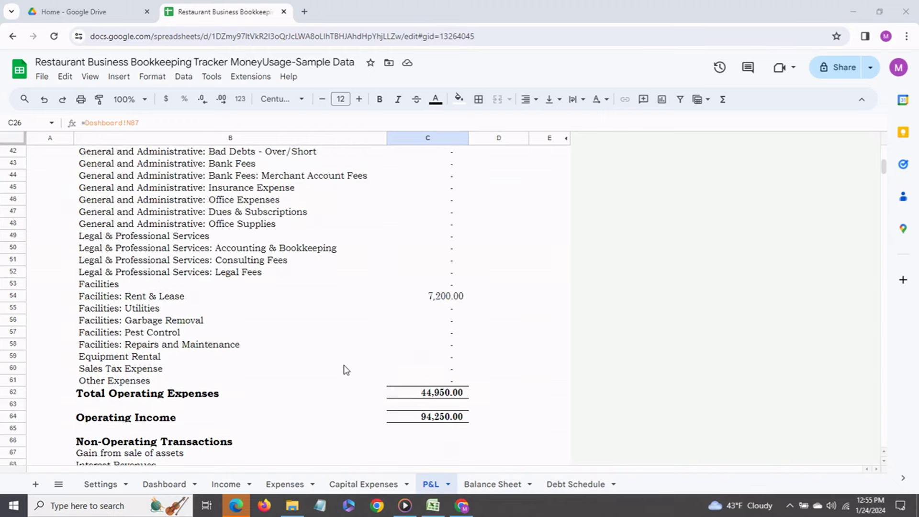
{"action": "scroll", "coordinate": [346, 370], "scroll_direction": "up", "scroll_amount": 8}
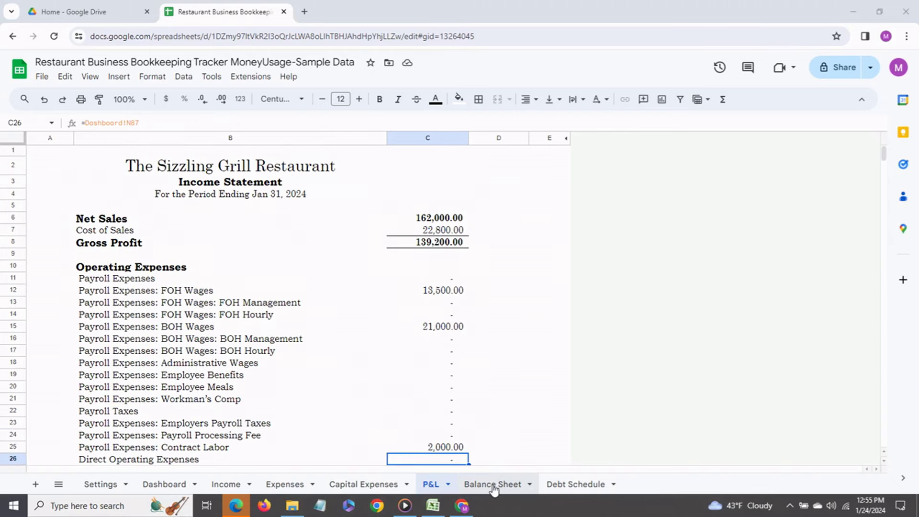
- Open the Balance Sheet and select the Cash and Land amount cells
{"action": "left_click", "coordinate": [493, 485]}
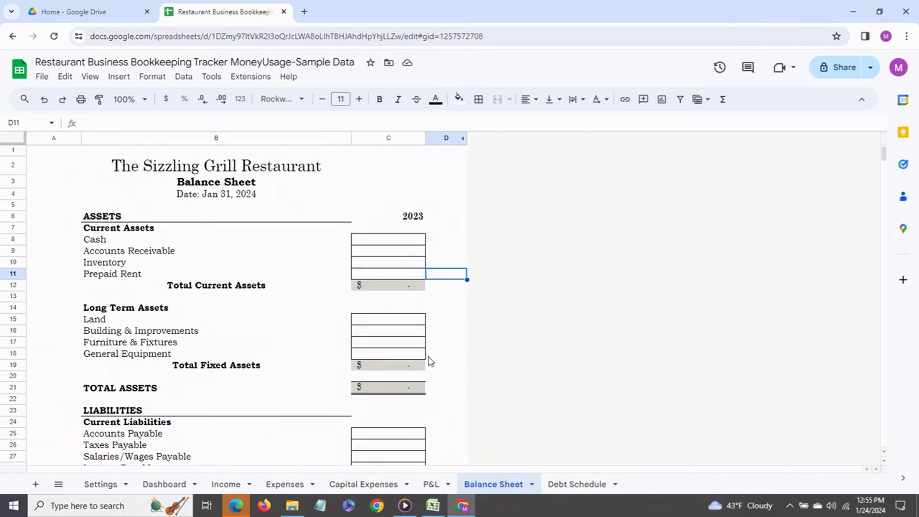
{"action": "left_click", "coordinate": [385, 242]}
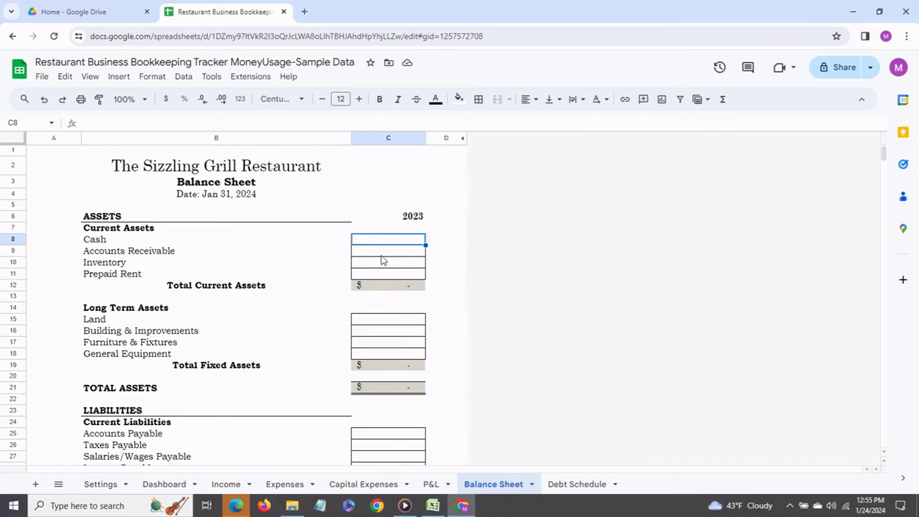
{"action": "left_click", "coordinate": [380, 320]}
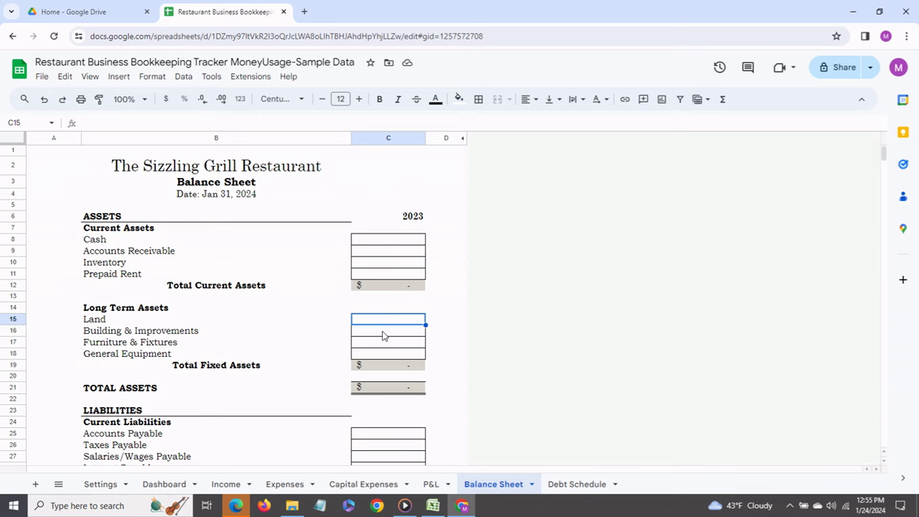
- Go to the Debt Schedule and select the Bank of America lender entry
{"action": "key", "text": "ctrl+shift+Page_Down"}
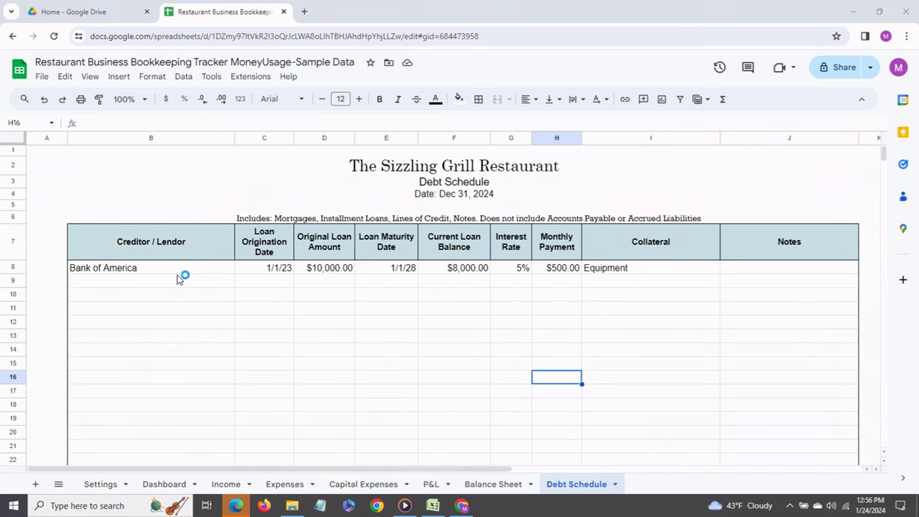
{"action": "left_click", "coordinate": [179, 270]}
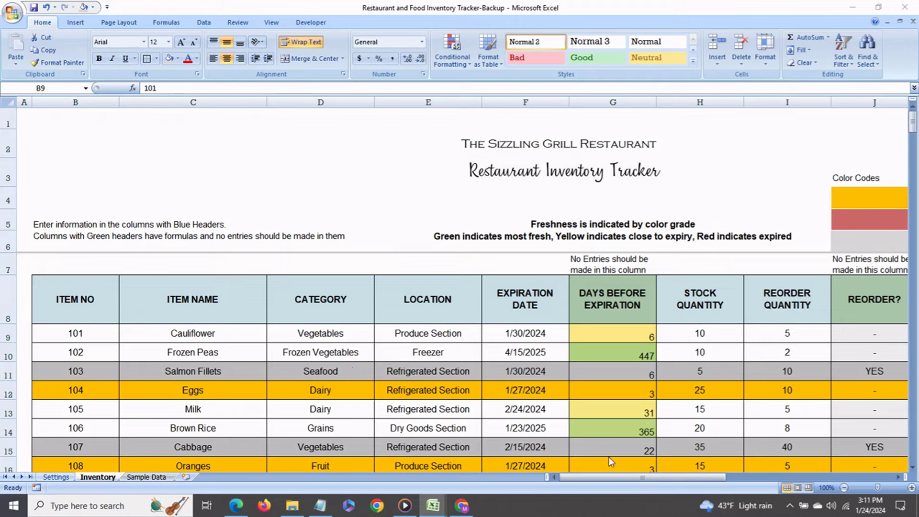
{"action": "left_click", "coordinate": [596, 478]}
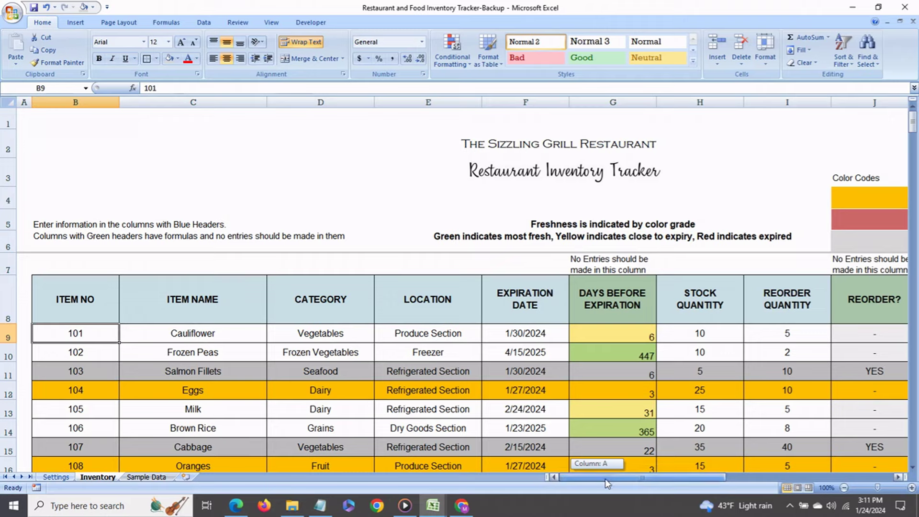
{"action": "left_click_drag", "start_coordinate": [597, 478], "coordinate": [659, 481]}
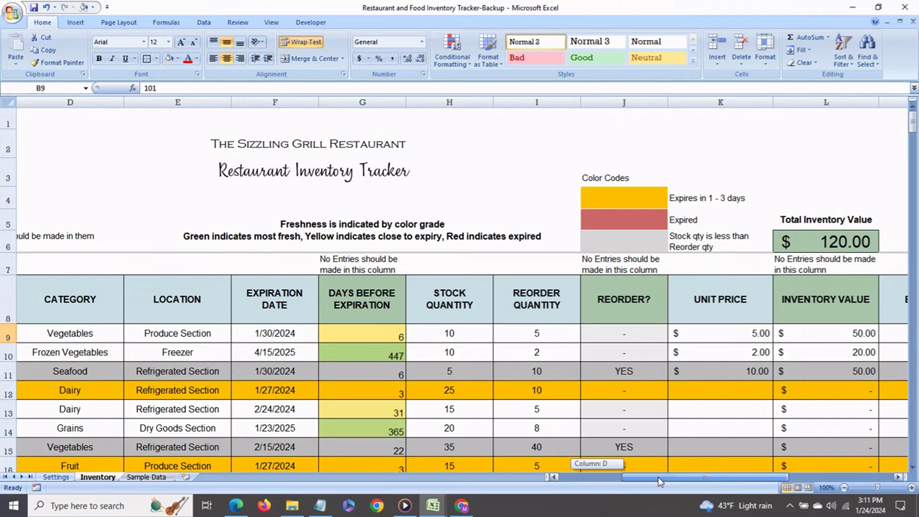
{"action": "left_click_drag", "start_coordinate": [662, 481], "coordinate": [743, 470]}
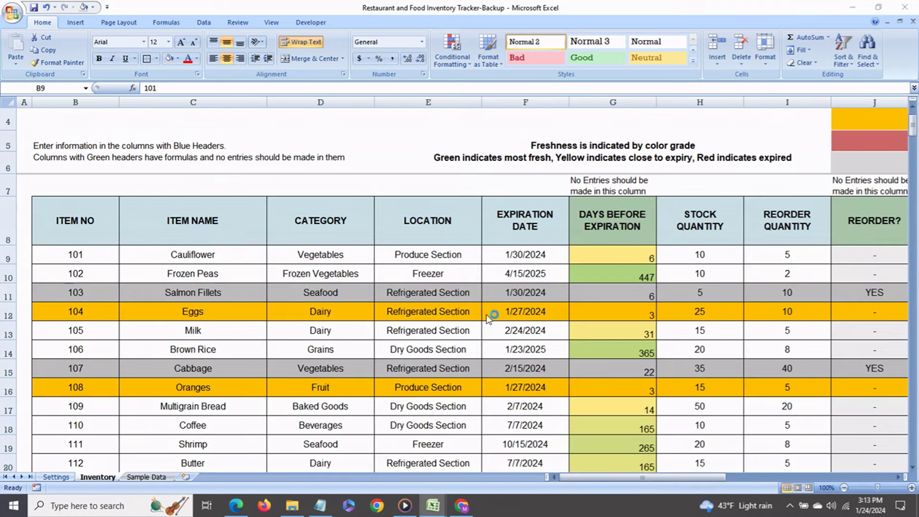
- Enter item number 101 and the name Broccoli in row 9
{"action": "left_click", "coordinate": [91, 255]}
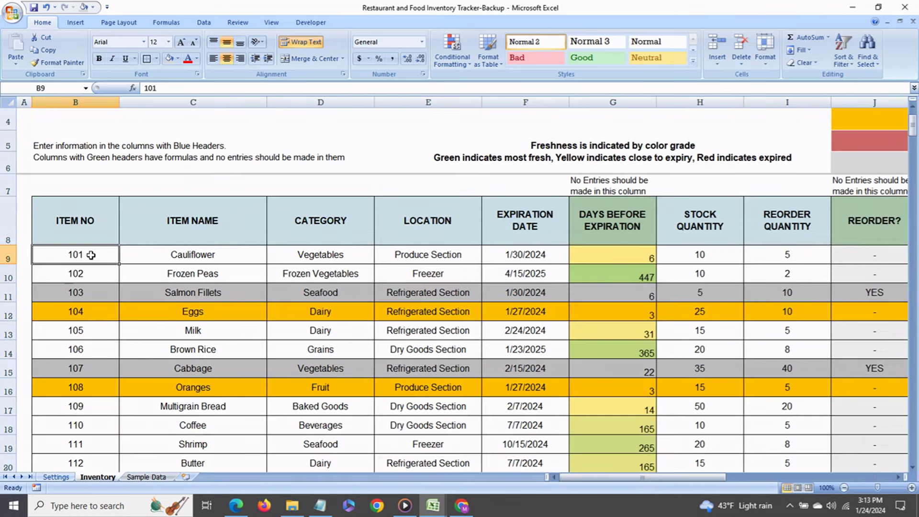
{"action": "type", "text": "101"}
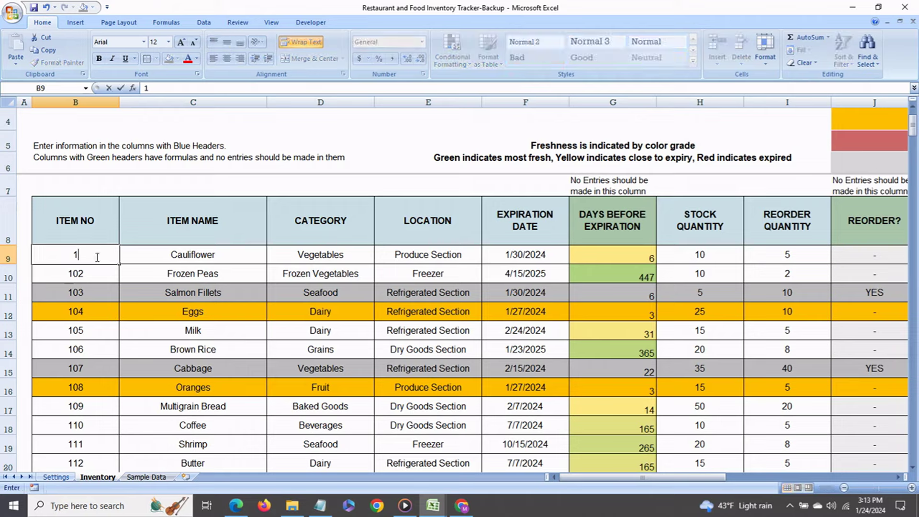
{"action": "key", "text": "Return"}
{"action": "left_click", "coordinate": [164, 260]}
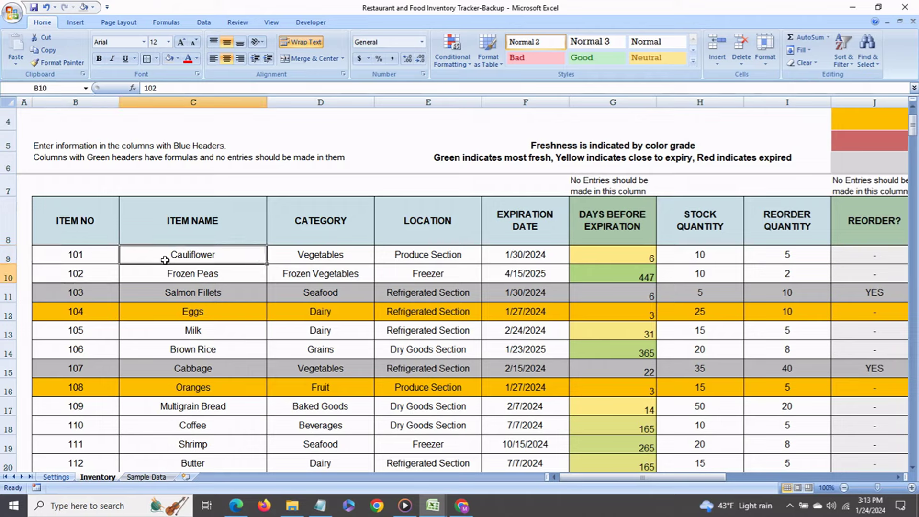
{"action": "type", "text": "Broccl"}
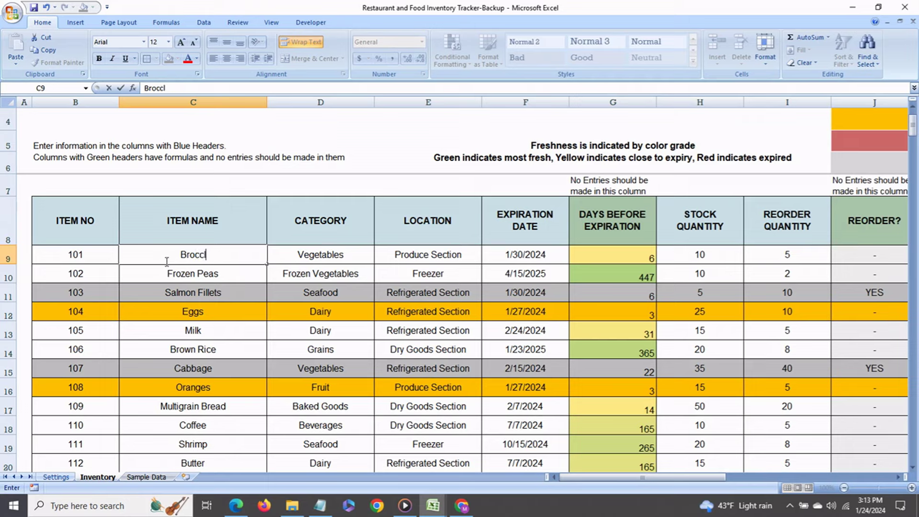
{"action": "key", "text": "BackSpace"}
{"action": "type", "text": "oli"}
- Keep Broccoli's category as Vegetables and its location as Produce Section
{"action": "left_click", "coordinate": [299, 259]}
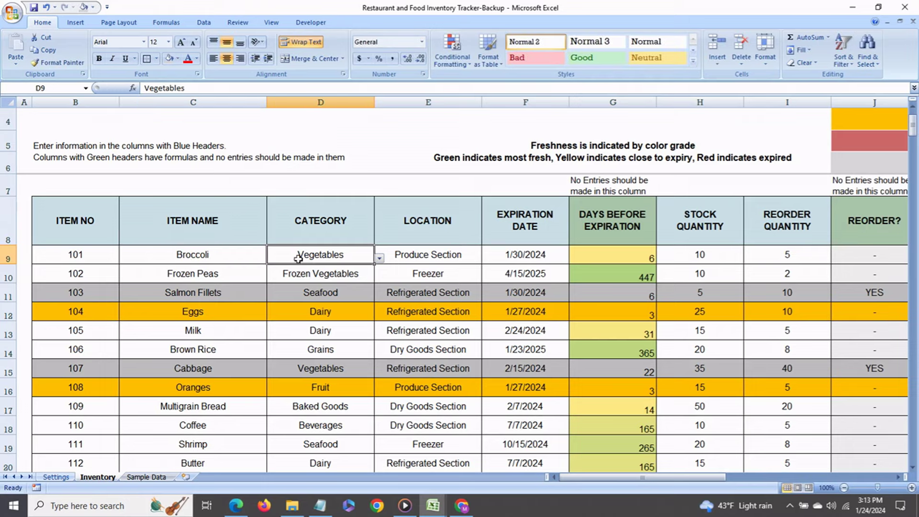
{"action": "left_click", "coordinate": [379, 258]}
{"action": "left_click", "coordinate": [318, 268]}
{"action": "left_click", "coordinate": [437, 260]}
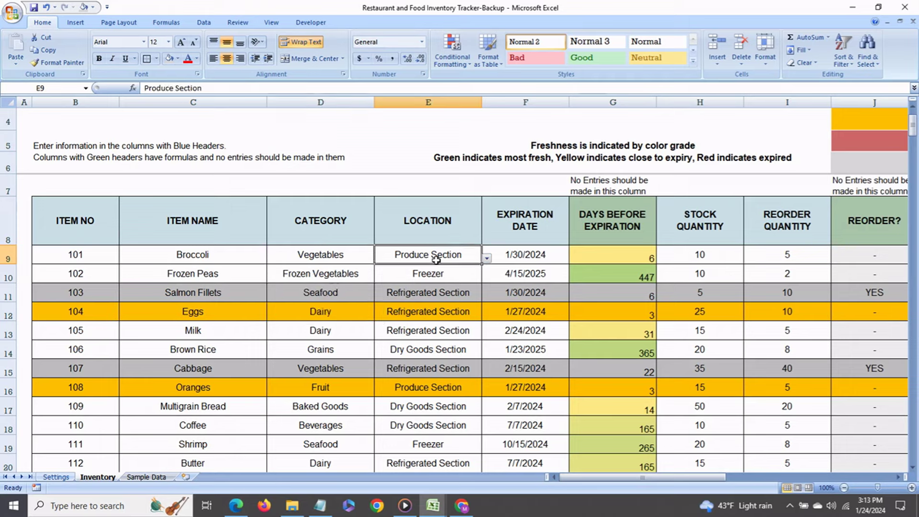
{"action": "left_click", "coordinate": [487, 259]}
{"action": "left_click", "coordinate": [468, 269]}
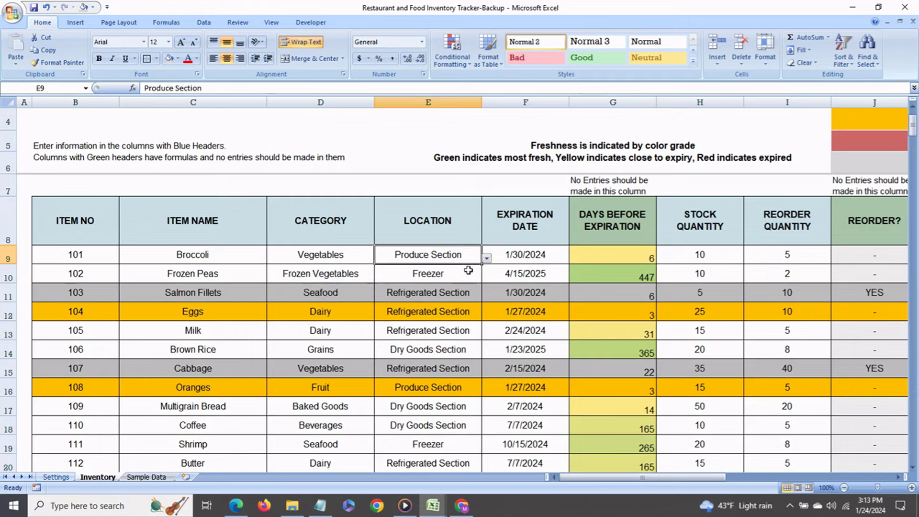
- Set Broccoli's stock quantity to 10
{"action": "left_click", "coordinate": [527, 259]}
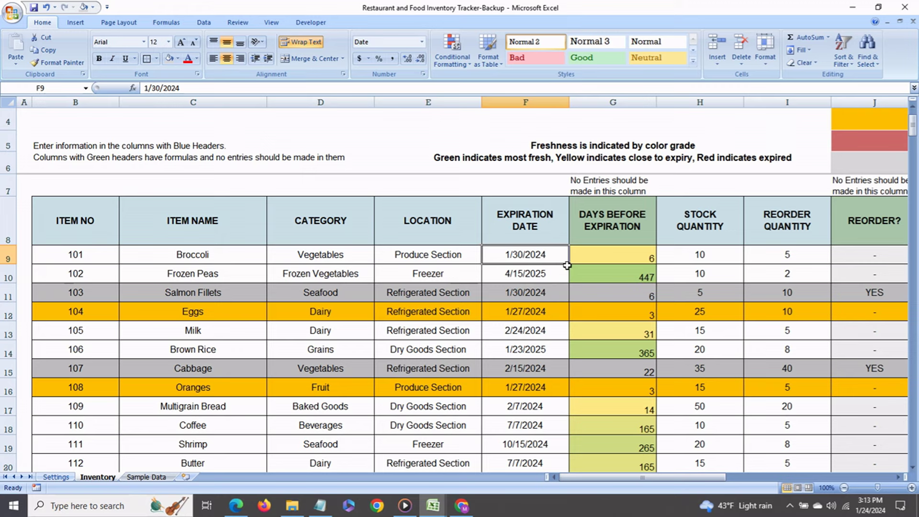
{"action": "left_click", "coordinate": [688, 257]}
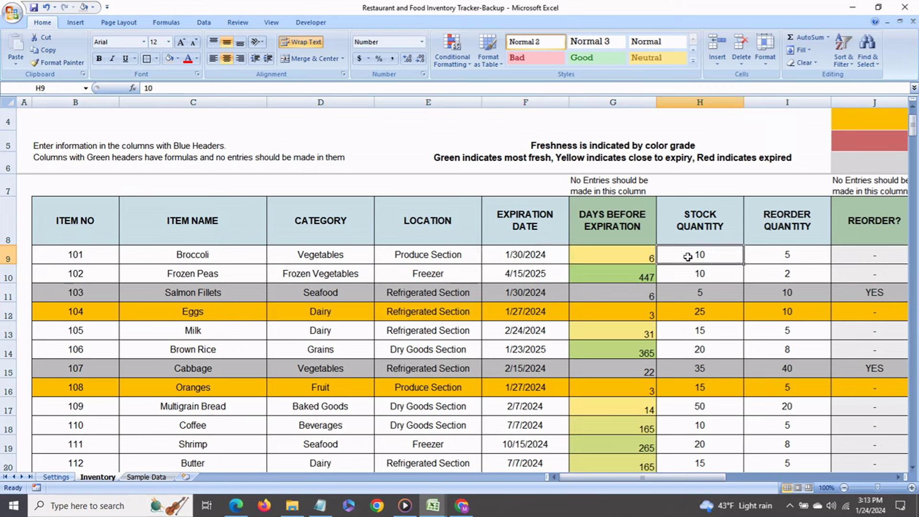
{"action": "type", "text": "10"}
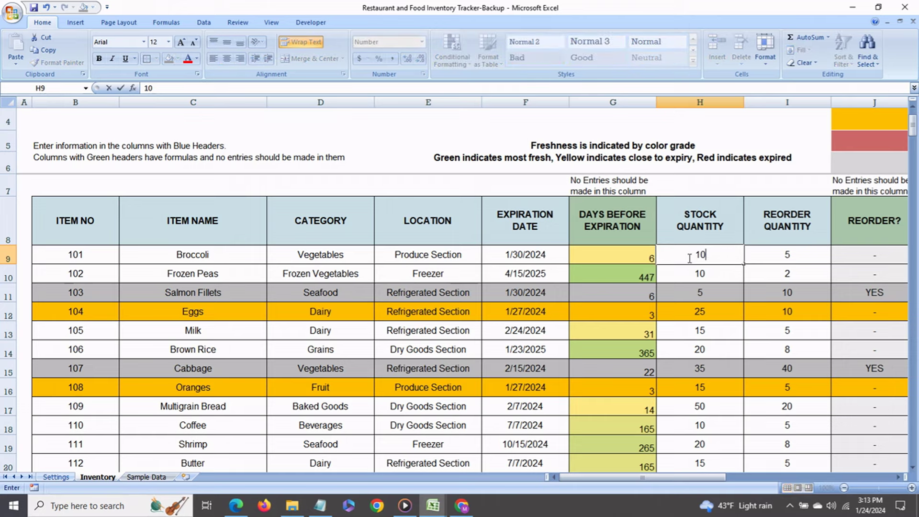
{"action": "key", "text": "Return"}
{"action": "left_click", "coordinate": [688, 257]}
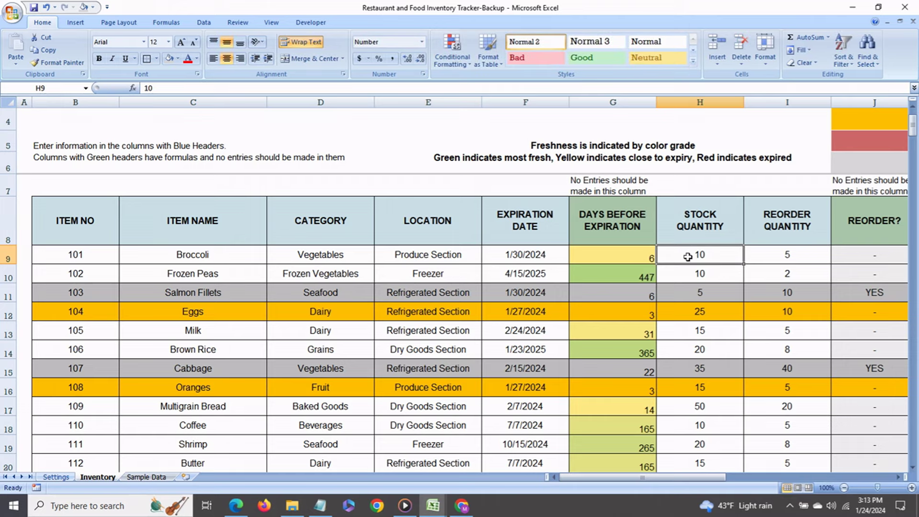
- Set Broccoli's unit price to $2.00, making its inventory value $20.00
{"action": "key", "text": "Tab"}
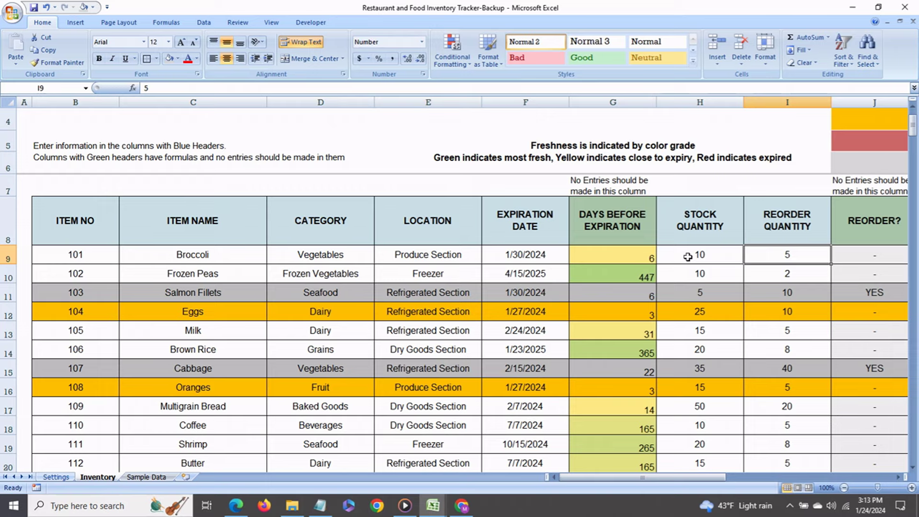
{"action": "key", "text": "Tab"}
{"action": "key", "text": "Tab"}
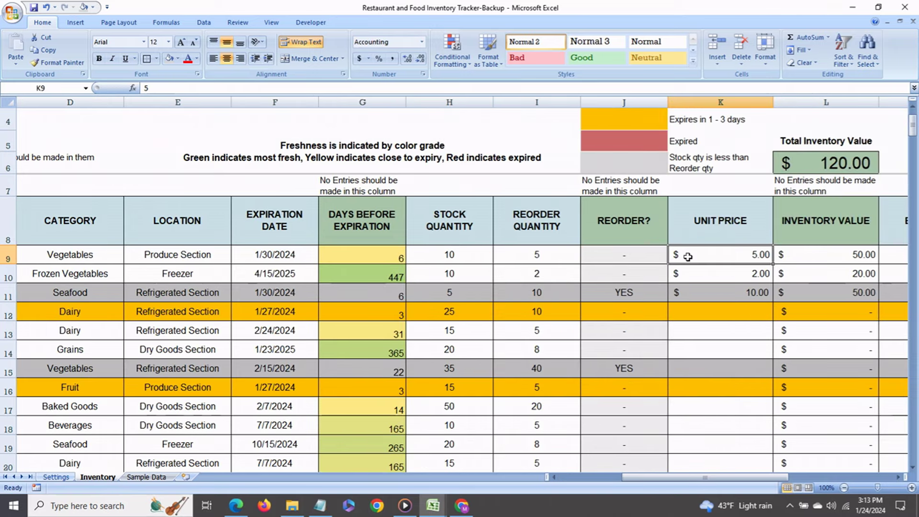
{"action": "type", "text": "2"}
{"action": "key", "text": "Return"}
{"action": "left_click", "coordinate": [687, 257]}
- Step across Broccoli's Inventory Value, Brand, Vendor and Vendor Contact Person columns
{"action": "key", "text": "Tab"}
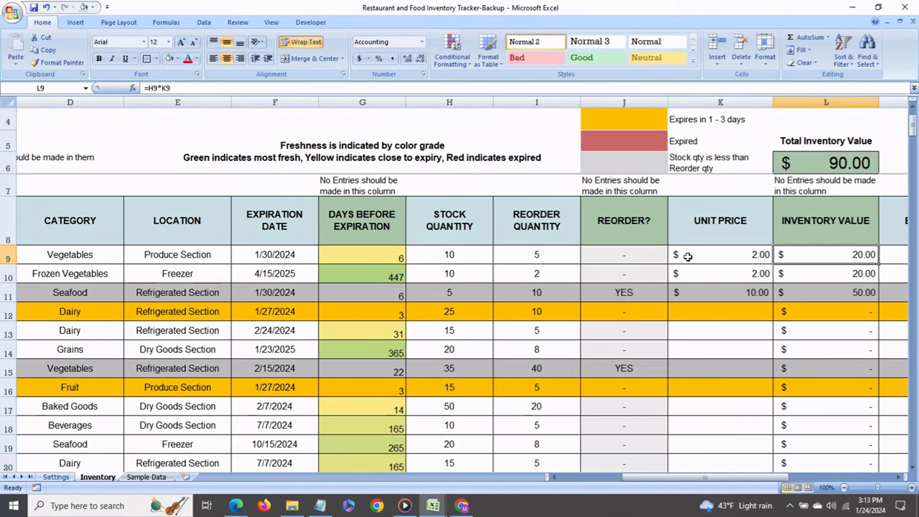
{"action": "key", "text": "Tab"}
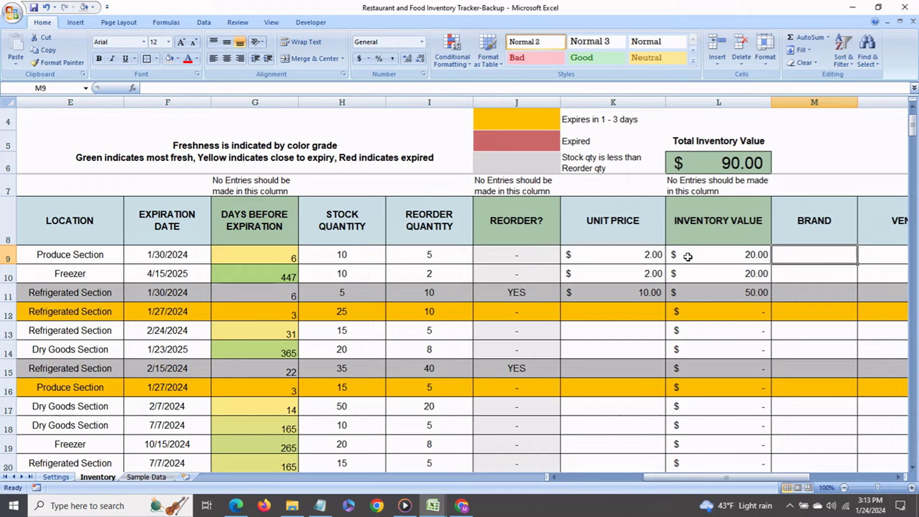
{"action": "key", "text": "Tab"}
{"action": "key", "text": "Tab"}
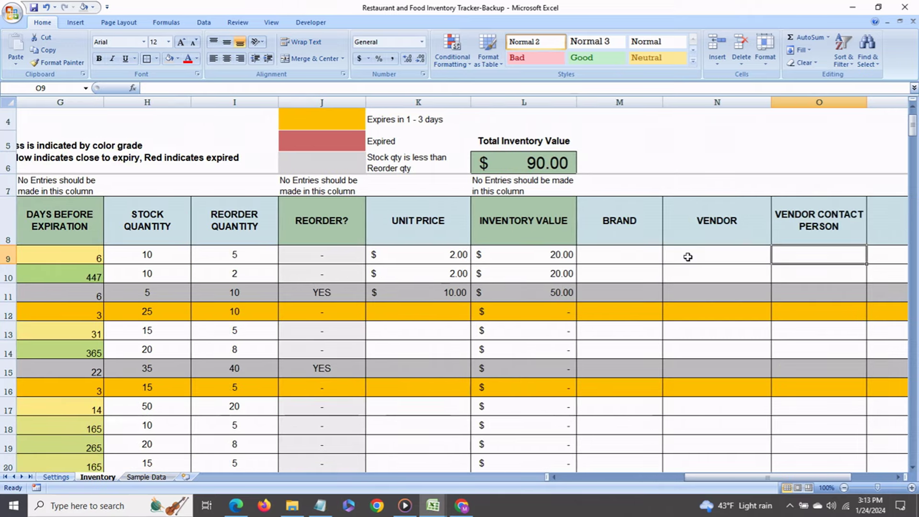
{"action": "key", "text": "Tab"}
{"action": "key", "text": "Left"}
{"action": "key", "text": "Left"}
{"action": "key", "text": "Left"}
{"action": "key", "text": "Left"}
{"action": "key", "text": "Left"}
{"action": "key", "text": "Left"}
{"action": "key", "text": "Left"}
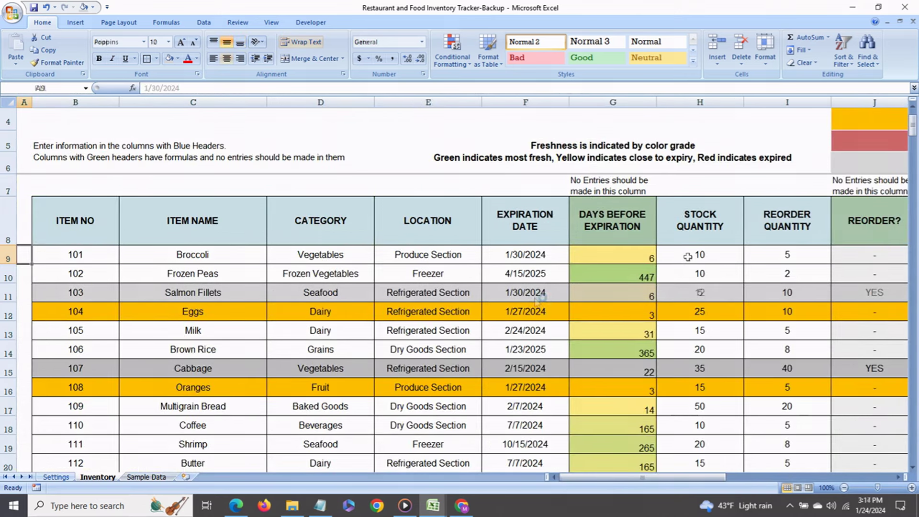
- Enter 1/27/2024 as the Salmon Fillets expiration date
{"action": "left_click", "coordinate": [538, 298]}
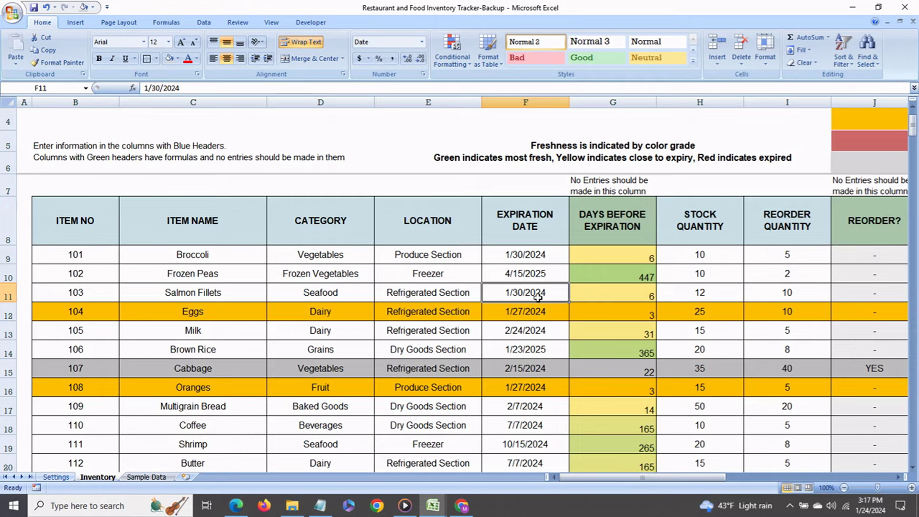
{"action": "left_click", "coordinate": [242, 296]}
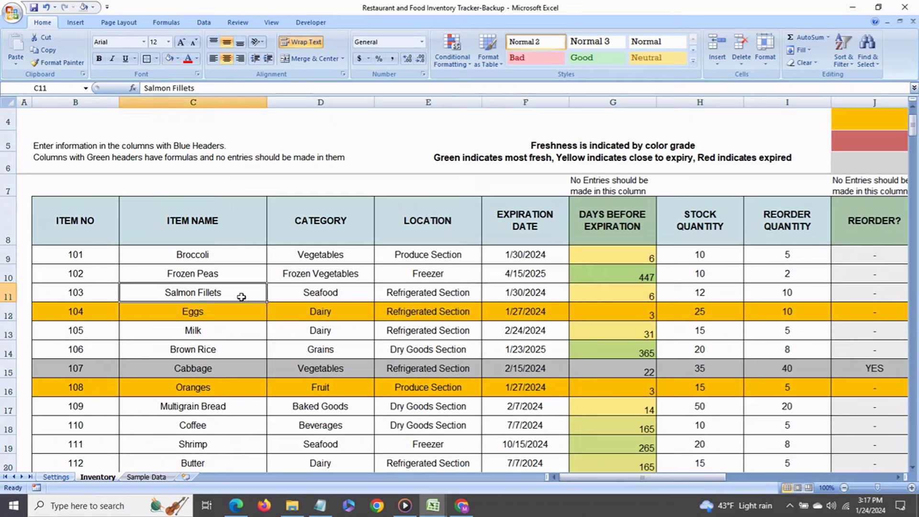
{"action": "left_click", "coordinate": [541, 299]}
{"action": "type", "text": "j"}
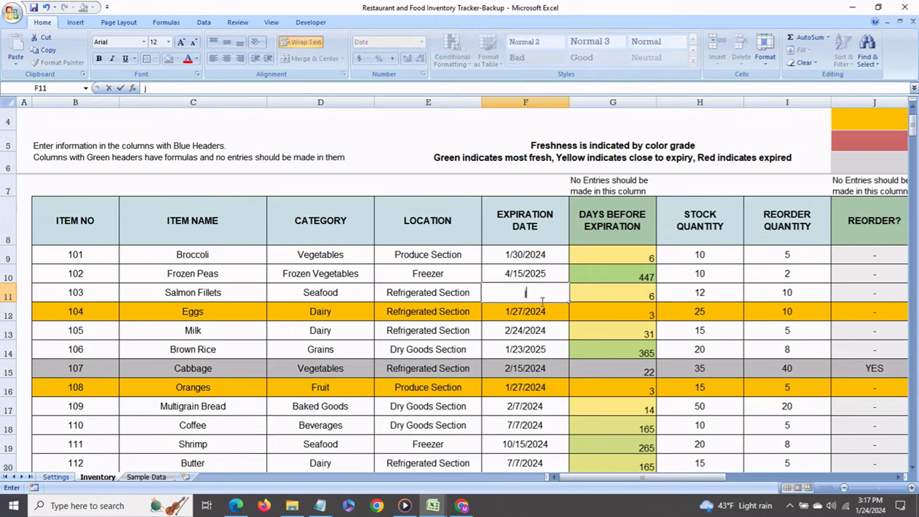
{"action": "type", "text": "an 27"}
{"action": "key", "text": "Return"}
- Change the Salmon Fillets expiration date to 1/22/2024, turning its row red
{"action": "left_click", "coordinate": [555, 295]}
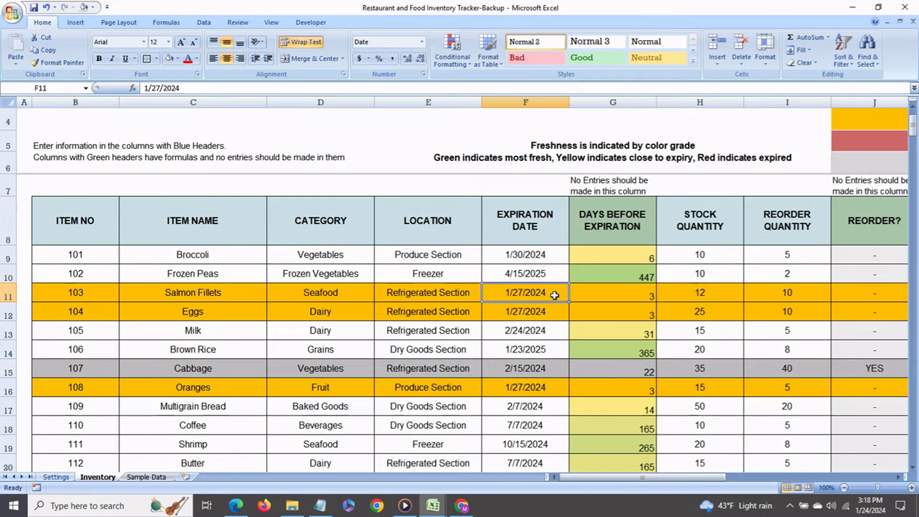
{"action": "left_click", "coordinate": [523, 297]}
{"action": "type", "text": "ja"}
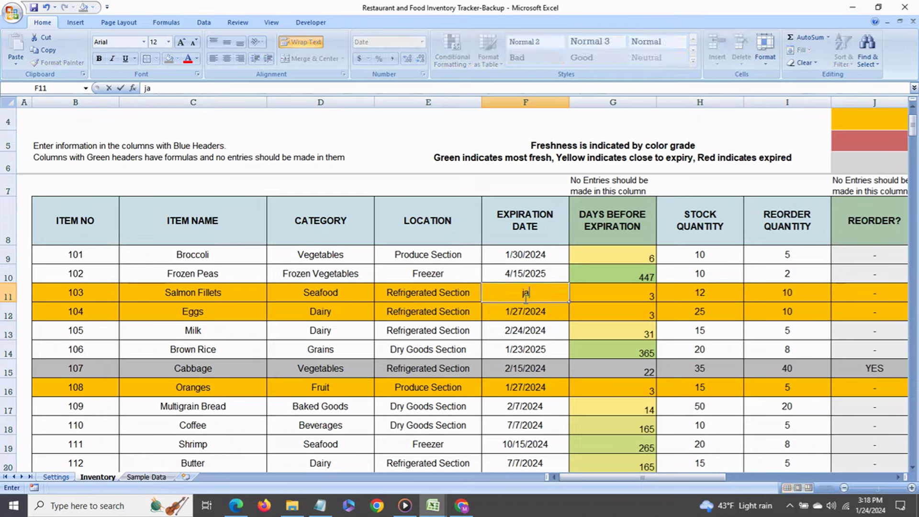
{"action": "type", "text": "n 22"}
{"action": "key", "text": "Return"}
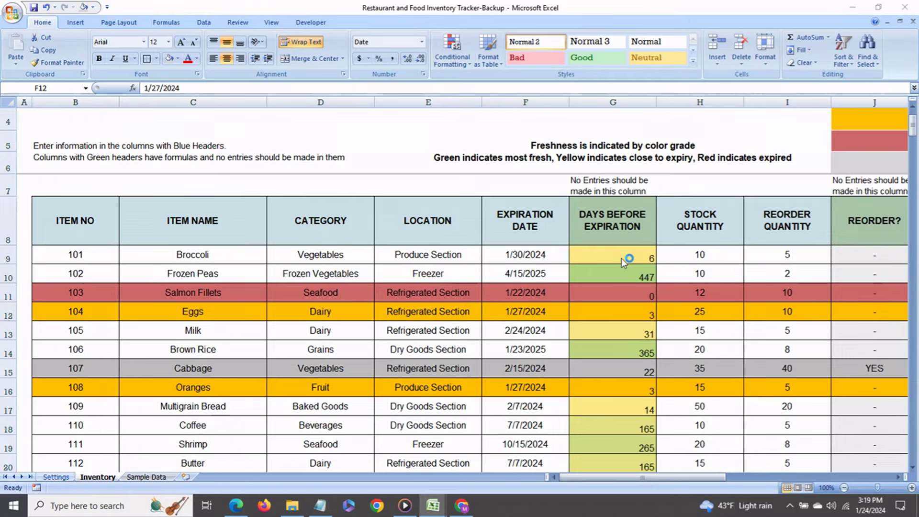
{"action": "left_click", "coordinate": [622, 223]}
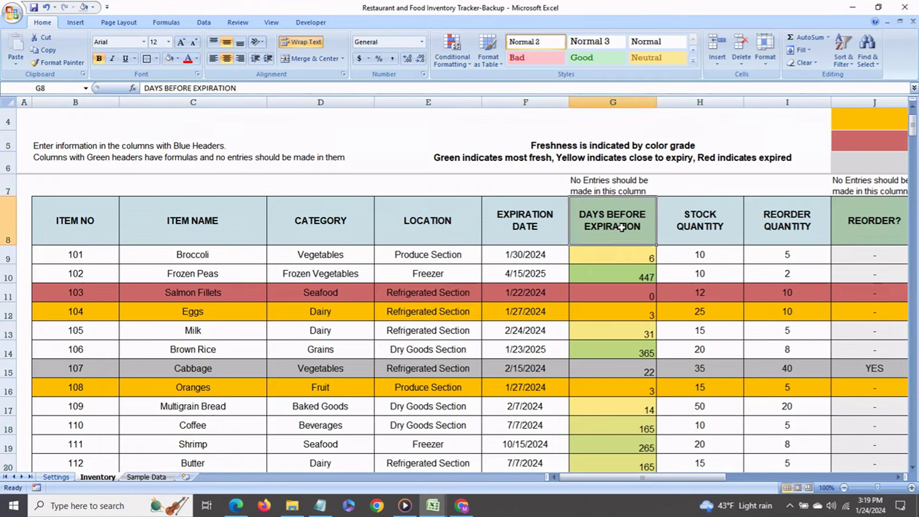
{"action": "left_click", "coordinate": [626, 258]}
{"action": "left_click", "coordinate": [620, 276]}
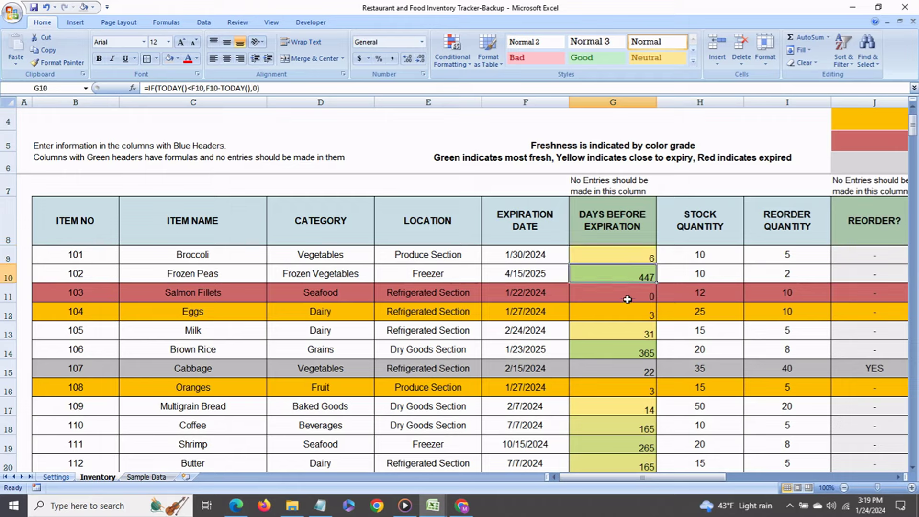
{"action": "left_click", "coordinate": [628, 295]}
{"action": "left_click", "coordinate": [623, 314]}
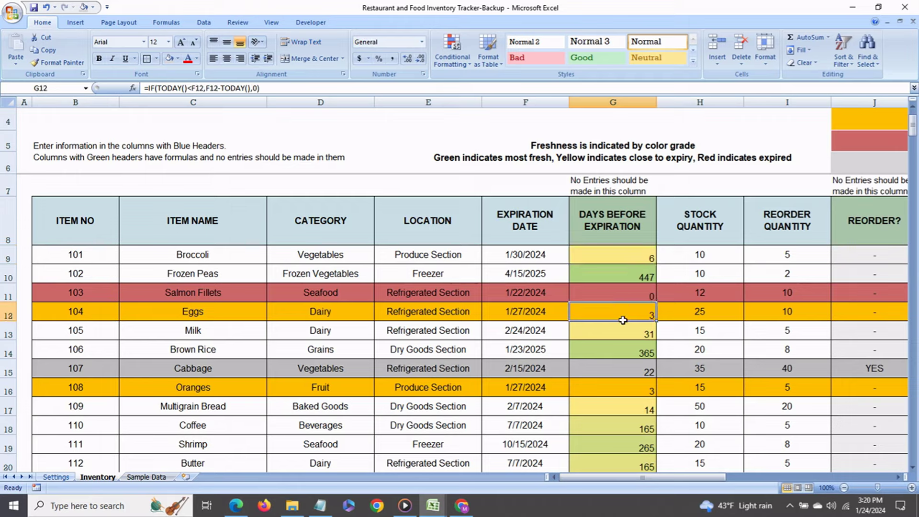
{"action": "left_click", "coordinate": [616, 335]}
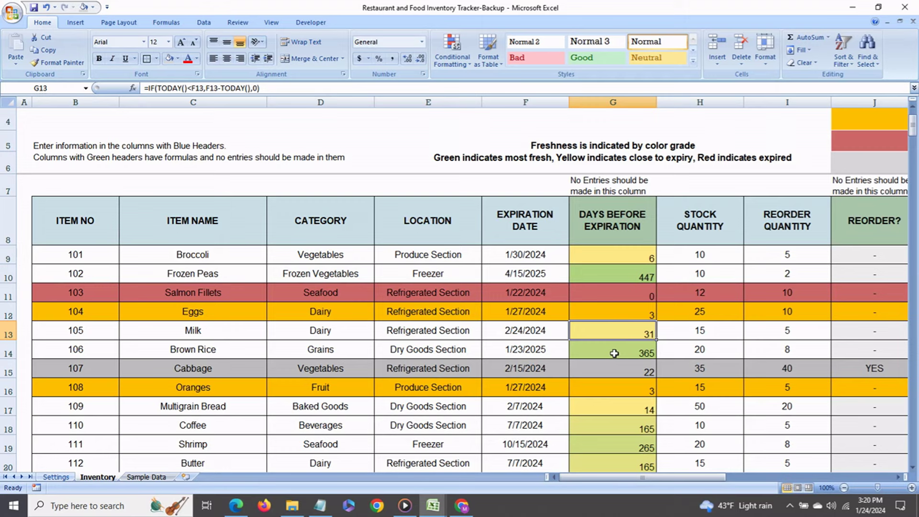
{"action": "left_click", "coordinate": [614, 353]}
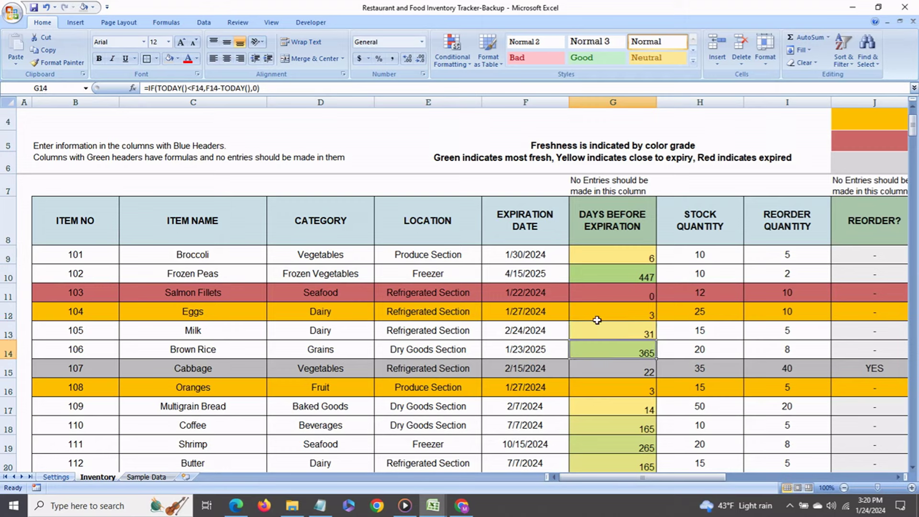
{"action": "left_click", "coordinate": [549, 277]}
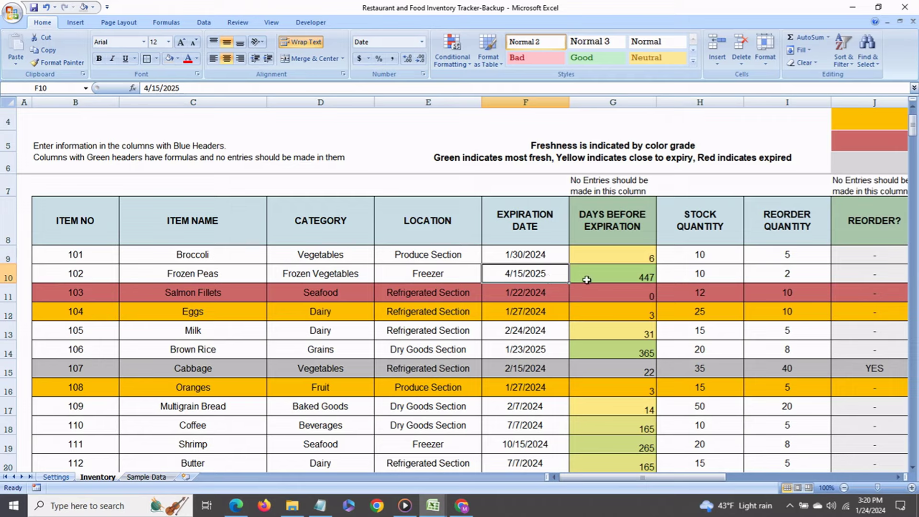
{"action": "left_click", "coordinate": [615, 278]}
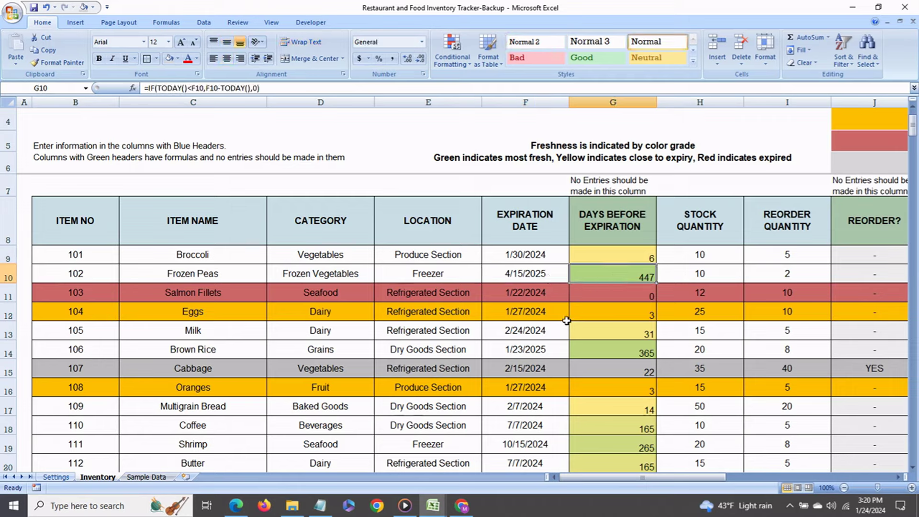
{"action": "left_click", "coordinate": [551, 338]}
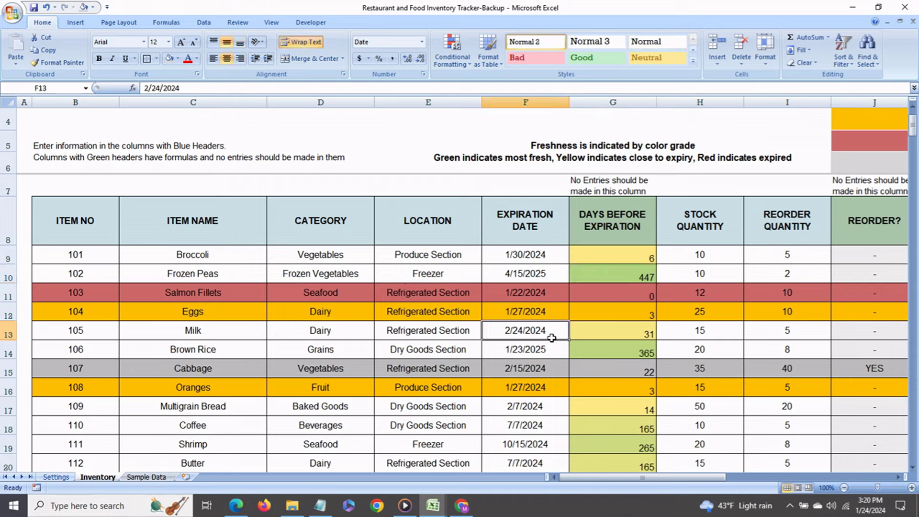
{"action": "left_click", "coordinate": [618, 338]}
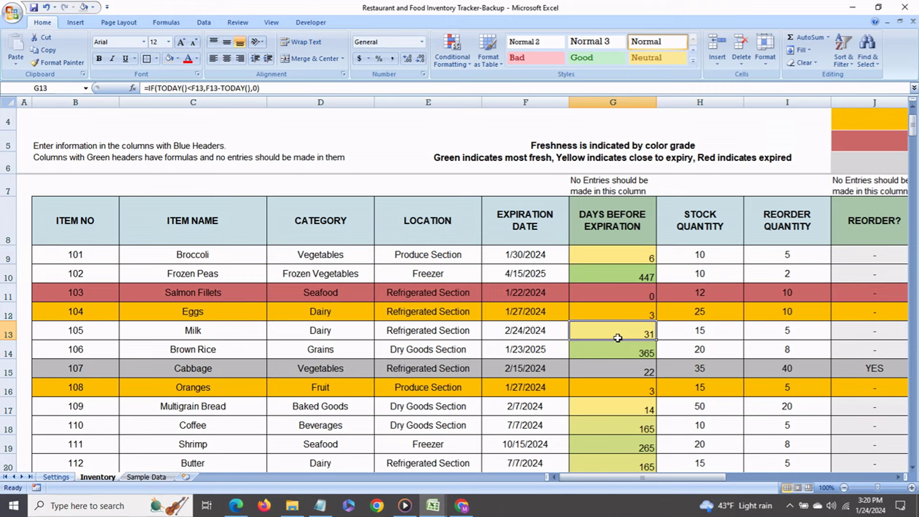
{"action": "left_click", "coordinate": [620, 300]}
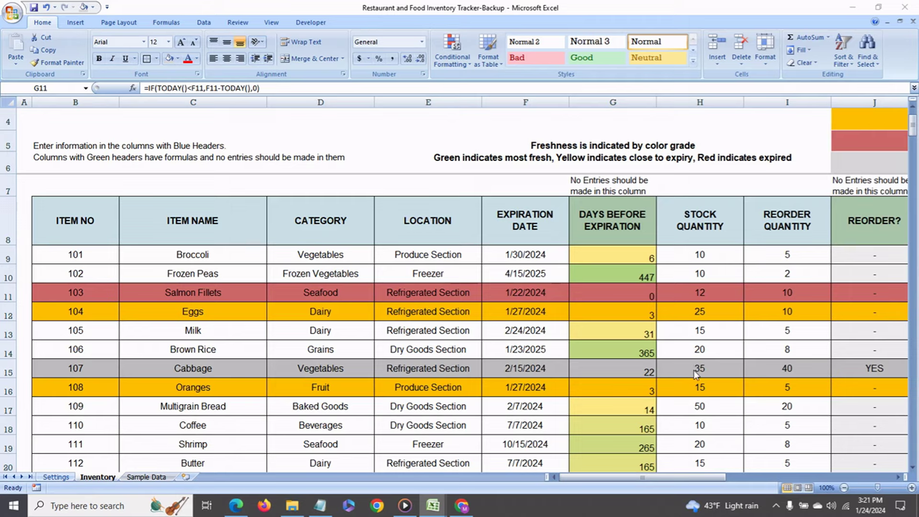
- Review the Cabbage stock and reorder quantities
{"action": "left_click", "coordinate": [700, 369]}
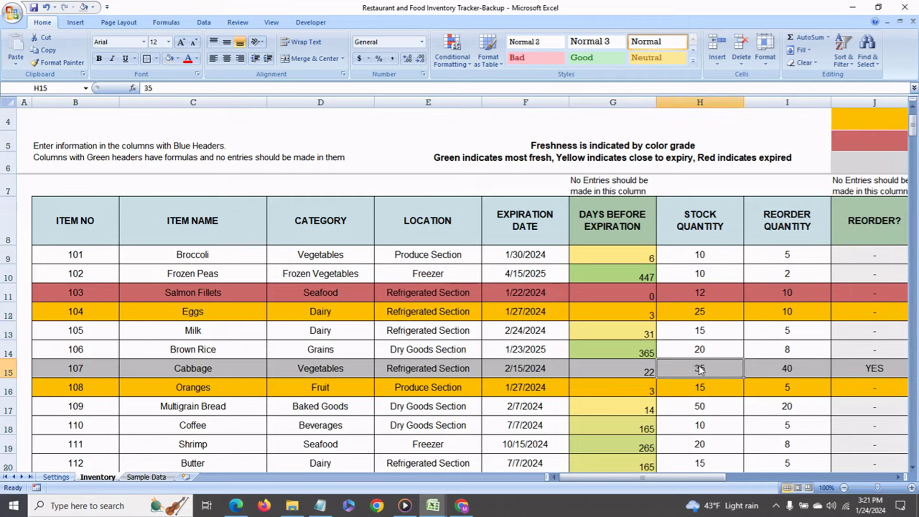
{"action": "left_click", "coordinate": [766, 371]}
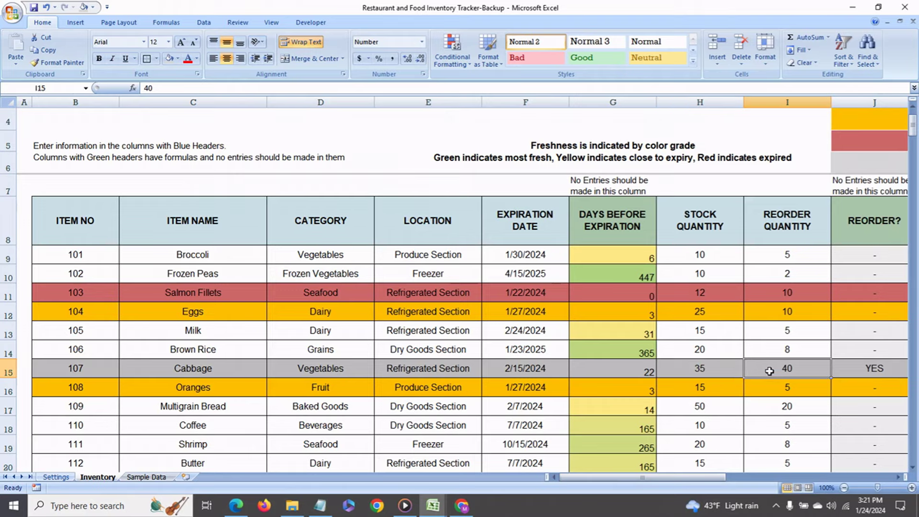
{"action": "left_click_drag", "start_coordinate": [699, 477], "coordinate": [740, 478]}
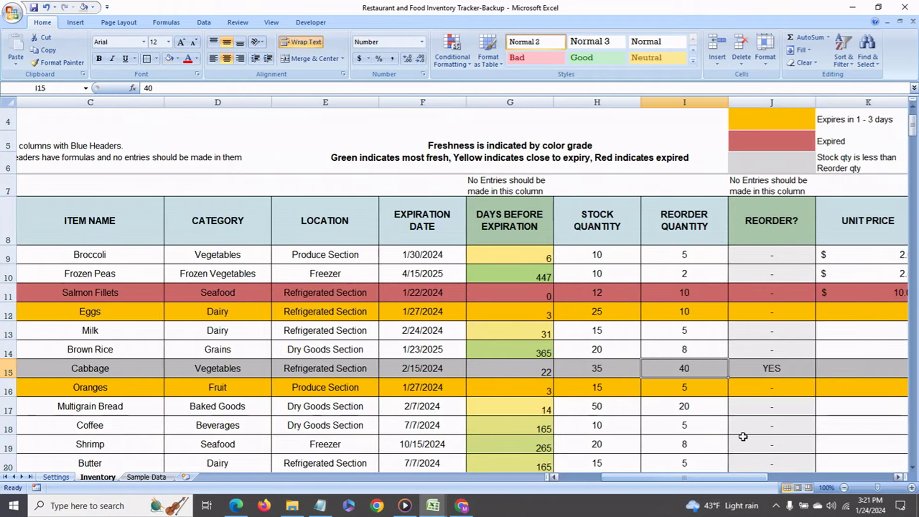
{"action": "key", "text": "Left"}
{"action": "key", "text": "Left"}
{"action": "key", "text": "Left"}
{"action": "key", "text": "Left"}
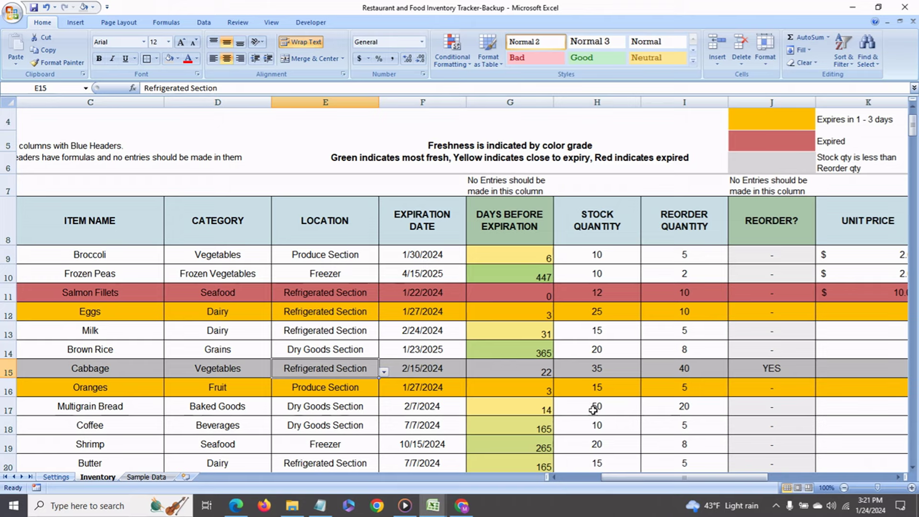
- Lower the Multigrain Bread stock quantity to 12, below its reorder quantity of 20
{"action": "left_click", "coordinate": [144, 412]}
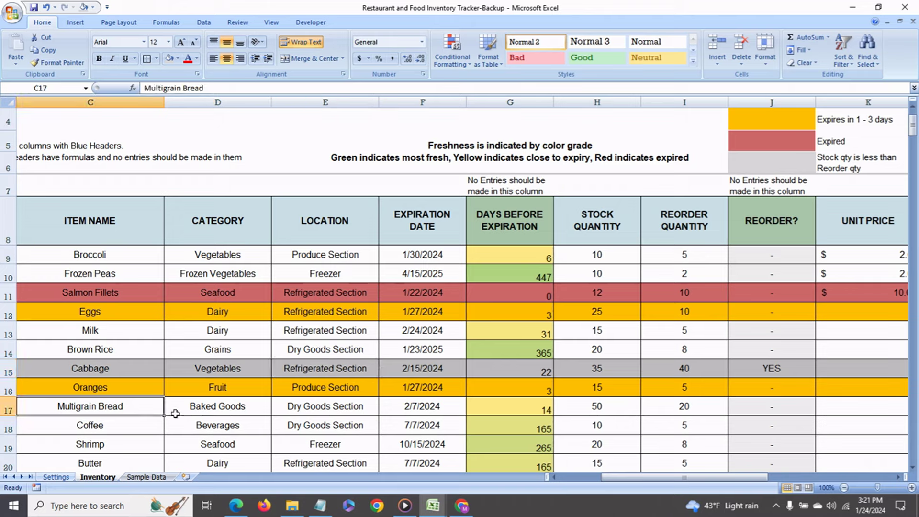
{"action": "left_click", "coordinate": [687, 410]}
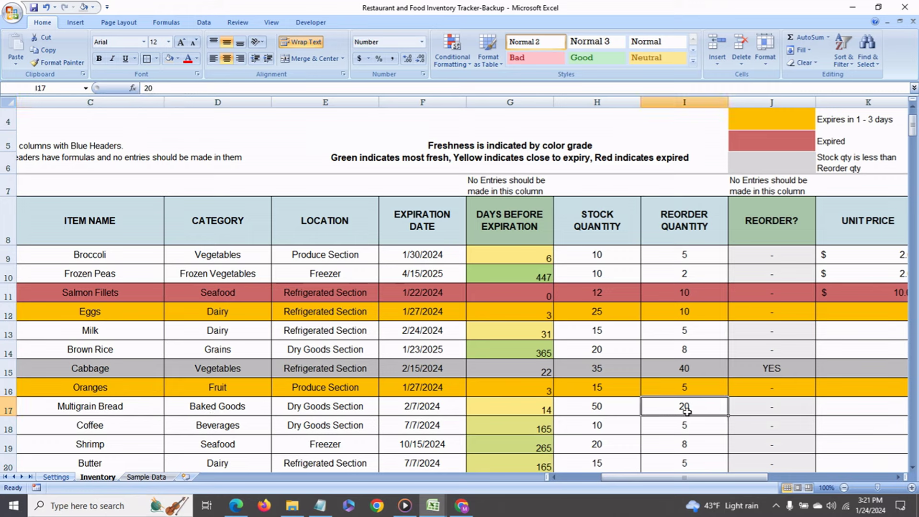
{"action": "left_click", "coordinate": [614, 414]}
{"action": "type", "text": "12"}
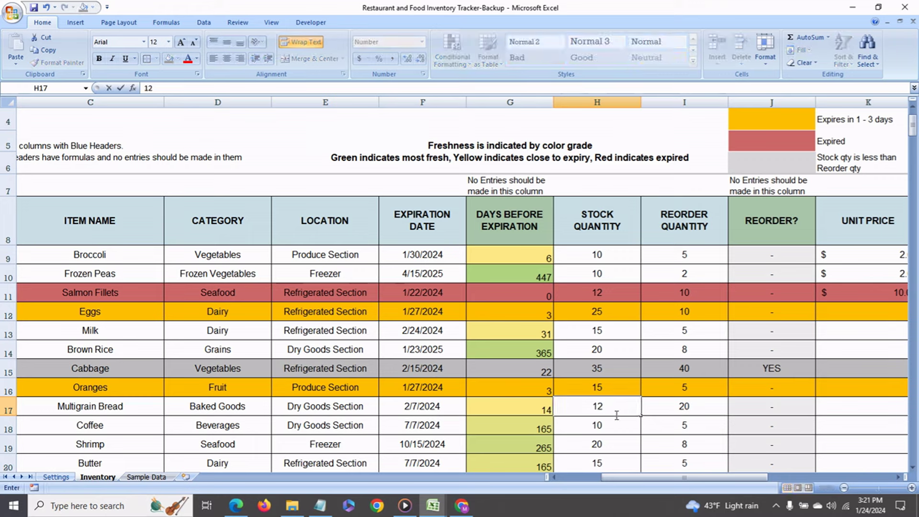
{"action": "key", "text": "Return"}
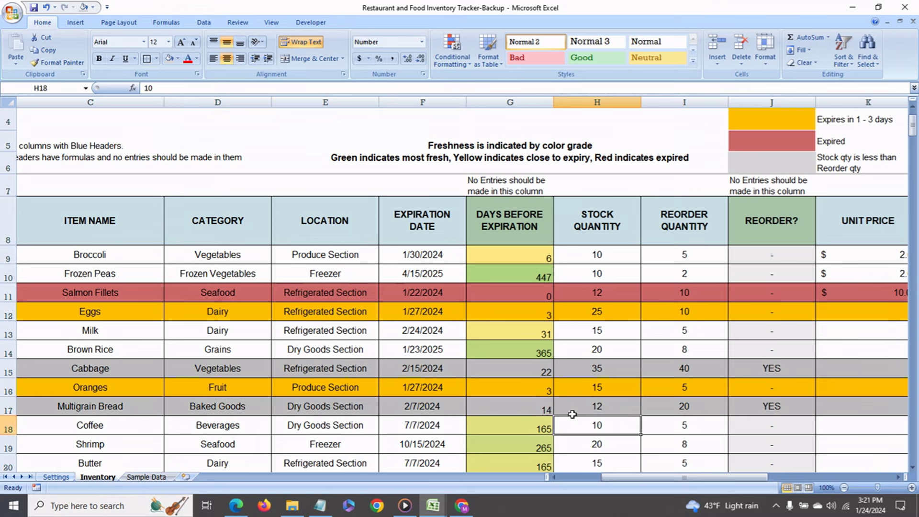